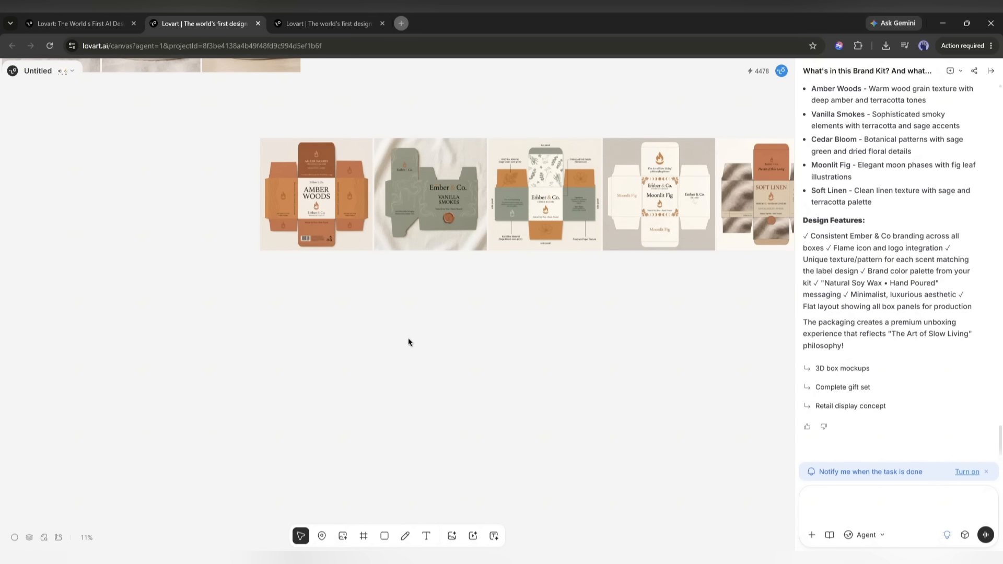
Look over the row of candle label images and the row of gift box designs on the canvas
scroll(195, 336, up, 4)
scroll(125, 334, left, 5)
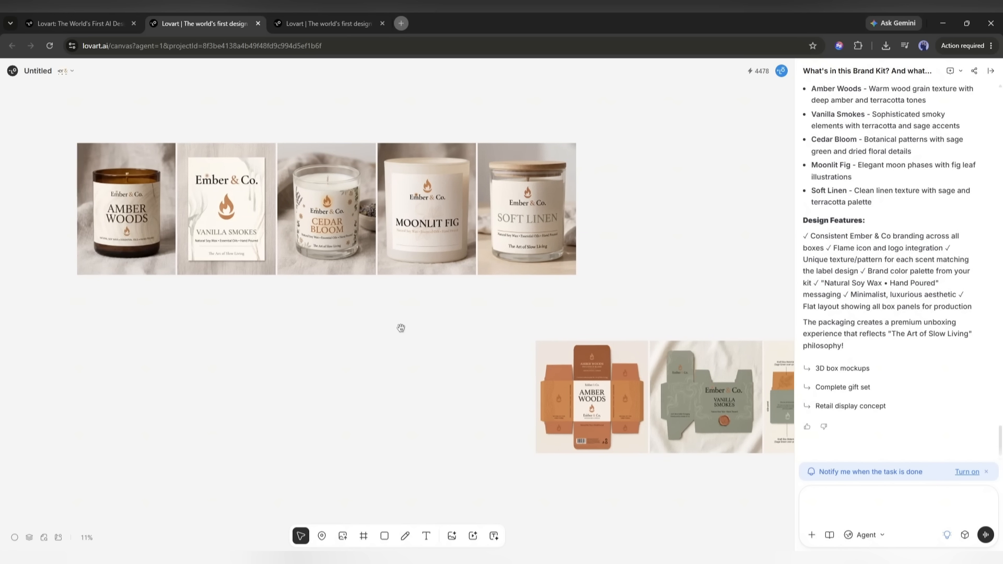
scroll(327, 336, right, 5)
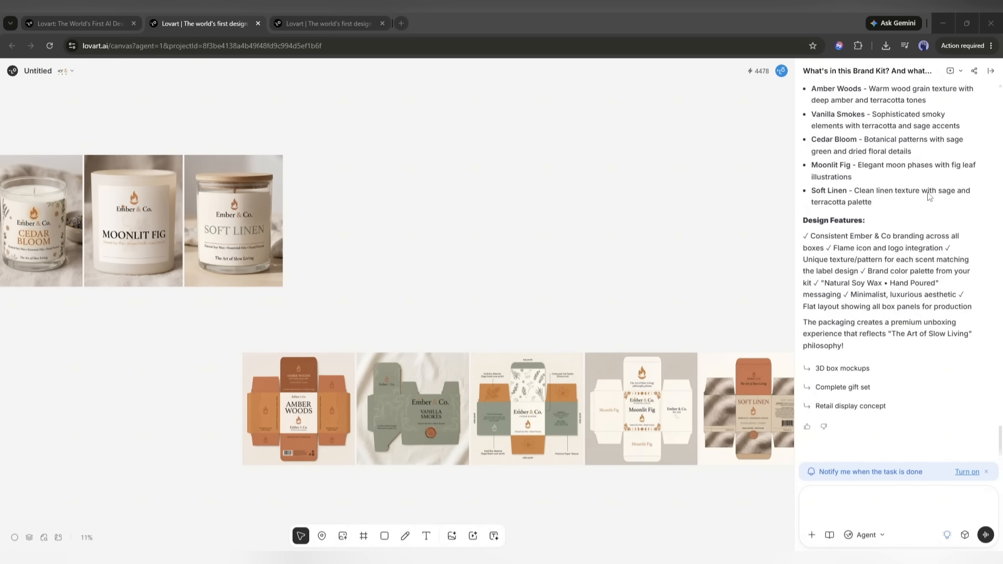
click(411, 237)
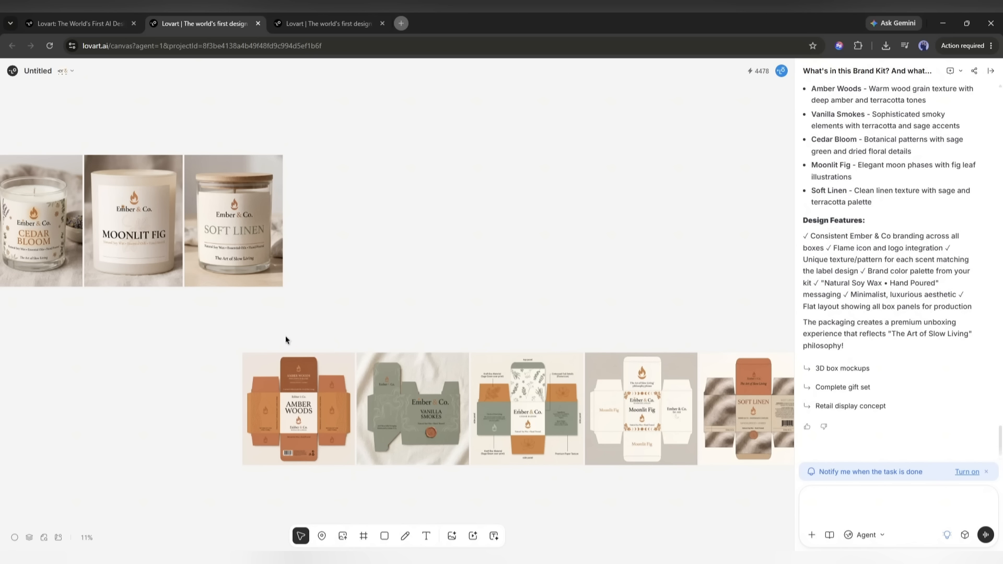
scroll(287, 340, down, 4)
scroll(188, 344, up, 2)
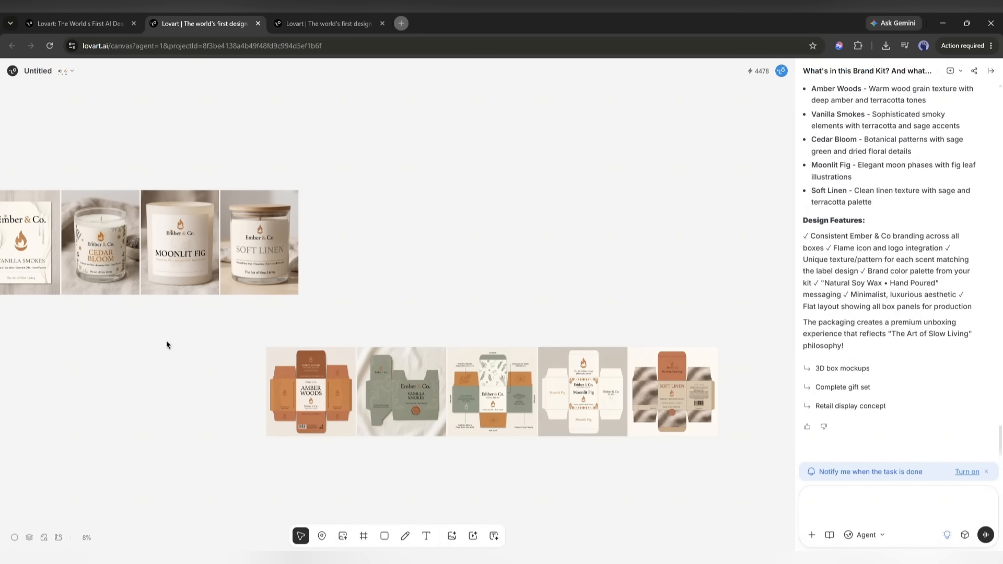
scroll(228, 353, left, 3)
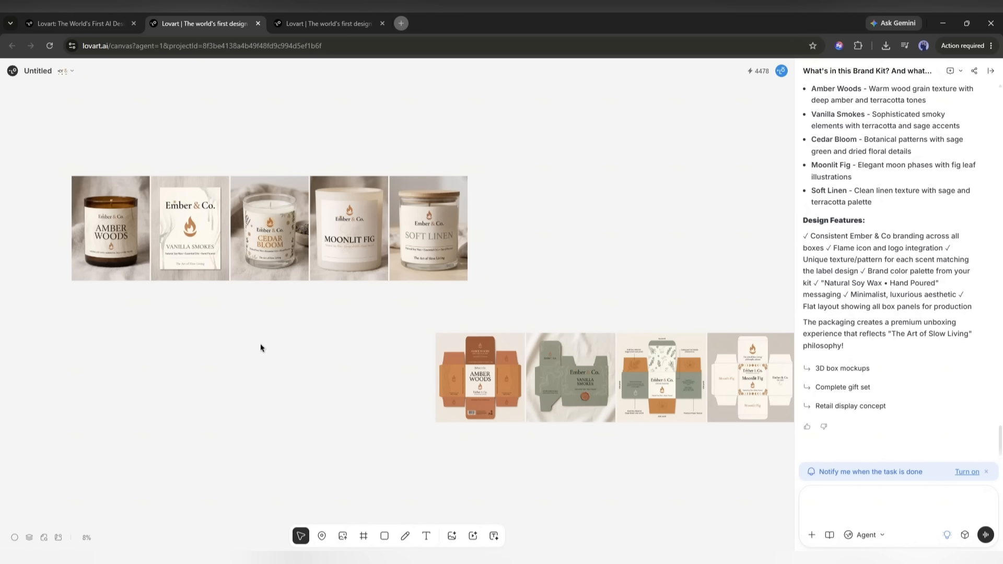
scroll(261, 348, up, 2)
Inspect the Vanilla Smokes, Amber Woods, Cedar Bloom, Moonlit Fig and Soft Linen candle label images one by one
click(199, 181)
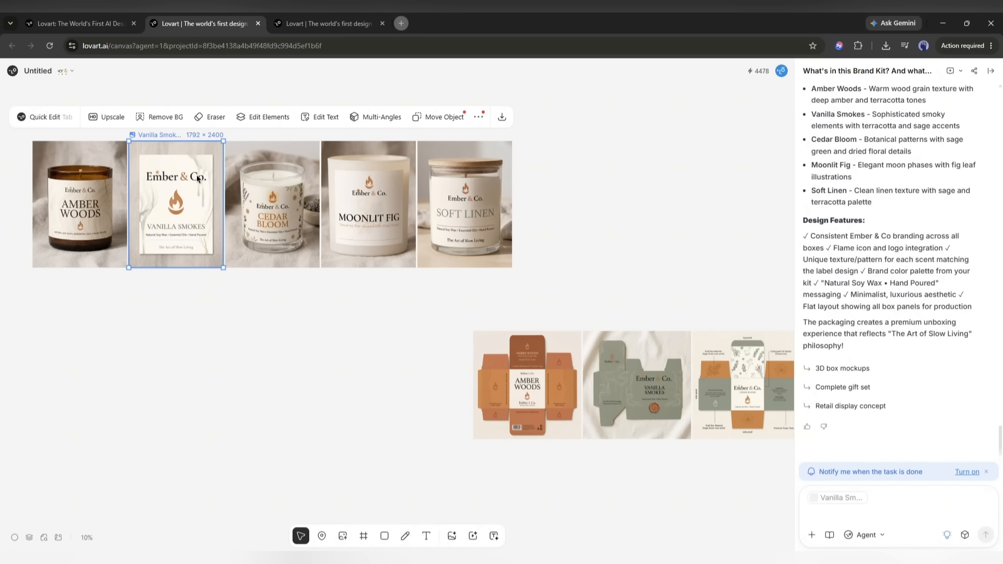
click(115, 182)
click(263, 186)
click(367, 196)
click(468, 195)
Inspect the flat gift box designs for the five scents, including Moonlit Fig, Soft Linen and Amber Woods, up close
scroll(558, 473, right, 2)
scroll(558, 474, right, 3)
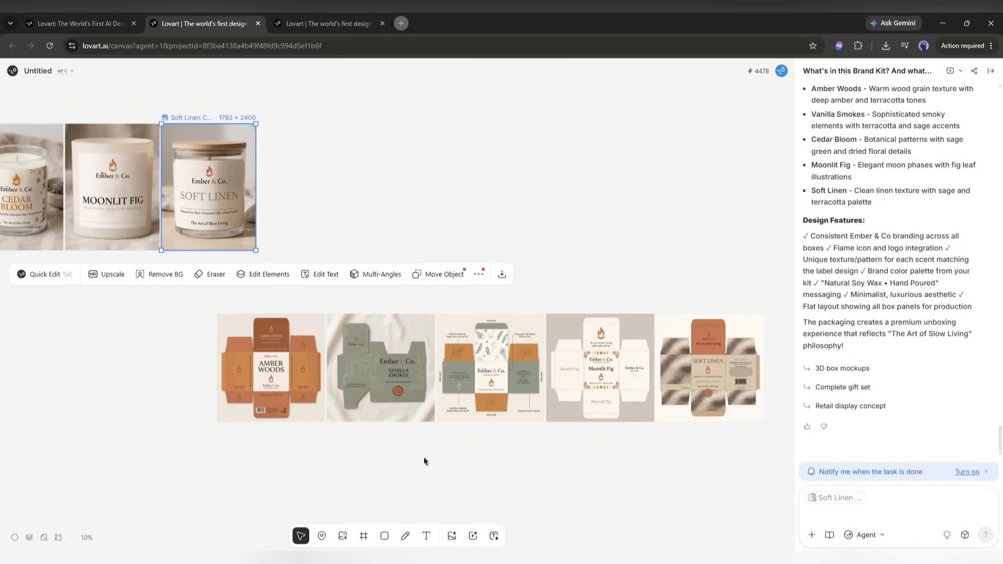
click(595, 380)
click(728, 380)
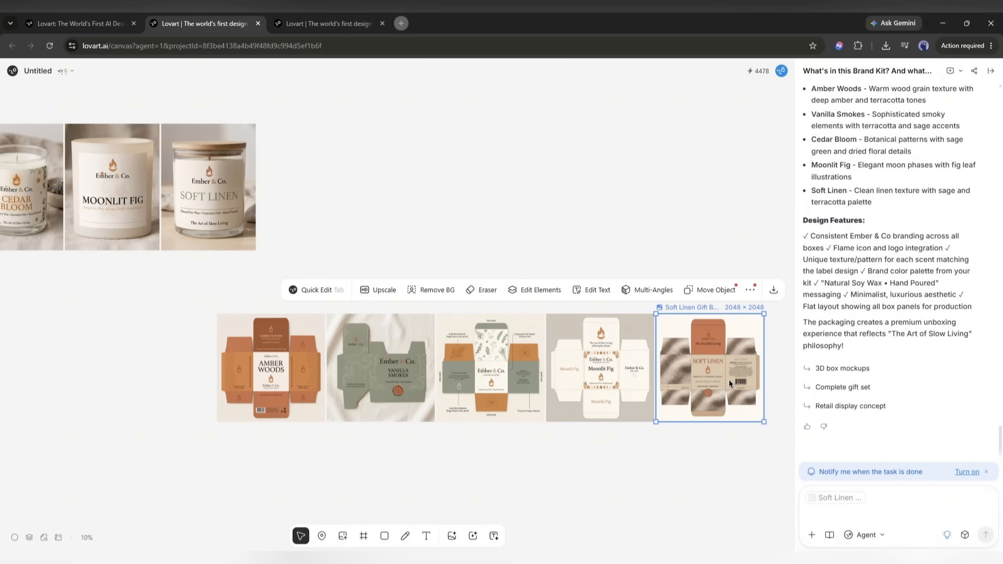
click(514, 384)
click(360, 384)
click(256, 387)
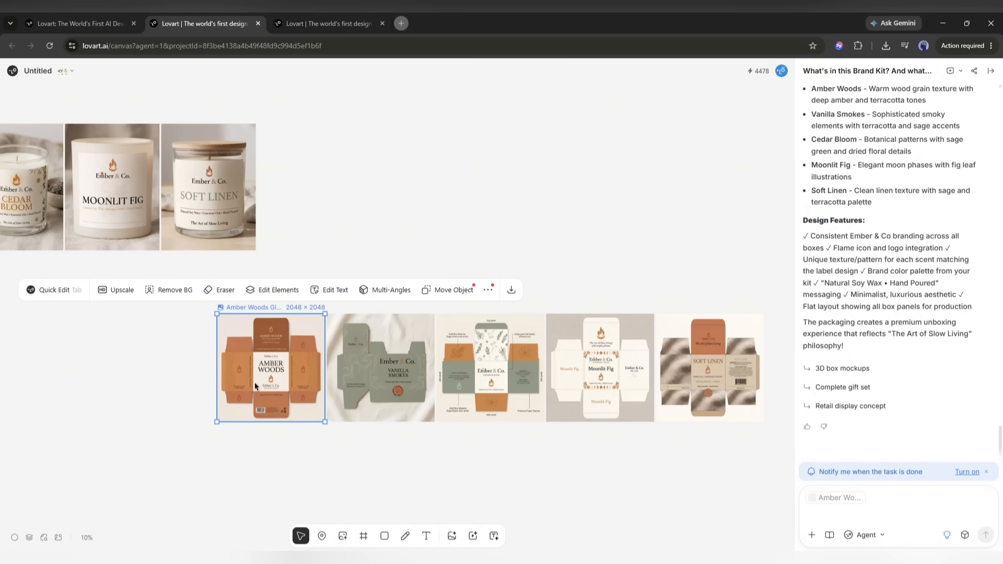
scroll(493, 384, up, 2)
scroll(476, 384, up, 3)
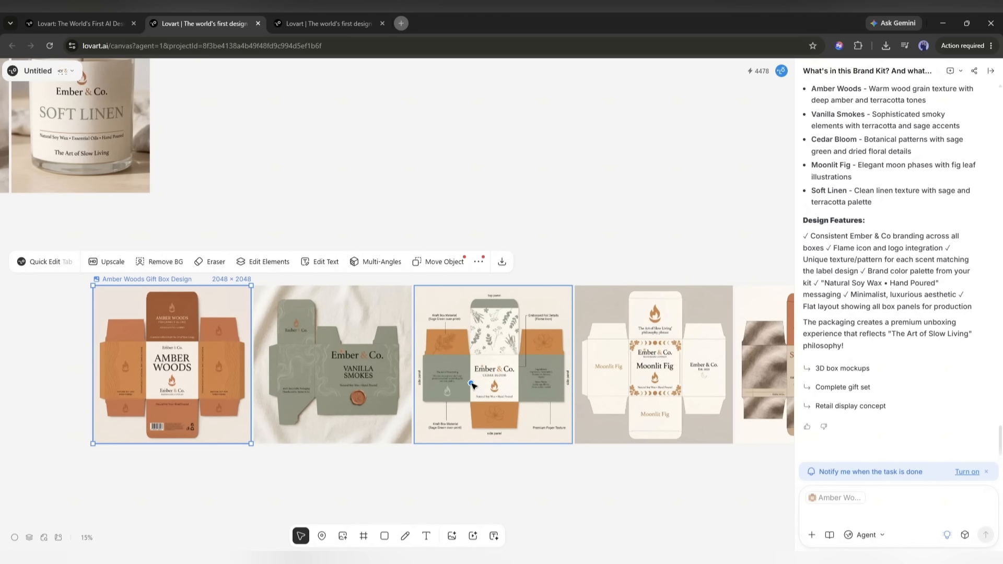
scroll(464, 385, down, 4)
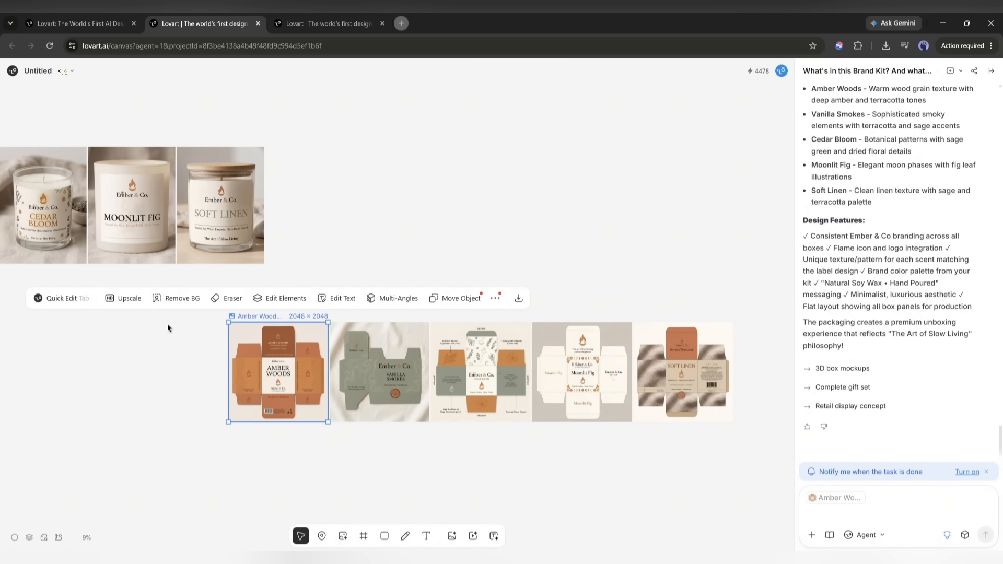
Mark the CEDAR BLOOM text on the third candle label and ask the agent to change it to Coastal Cedar
click(105, 367)
drag(99, 352, 420, 421)
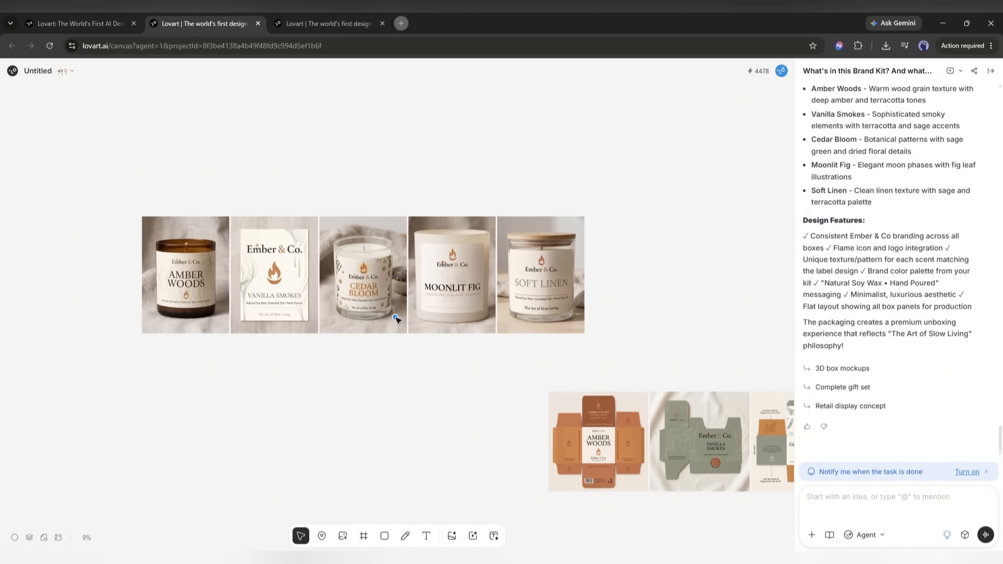
click(362, 287)
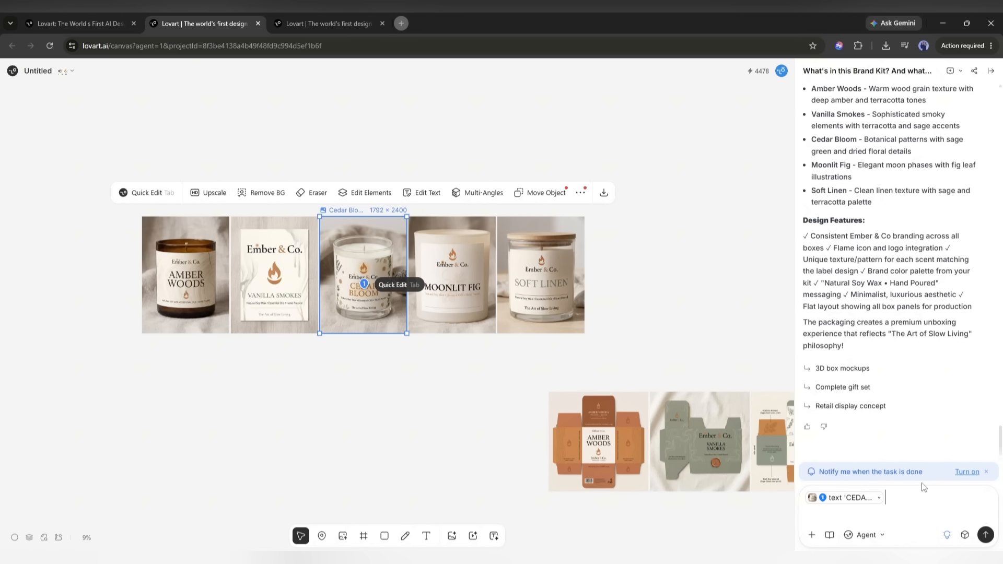
text(Costal Cedar)
key(Return)
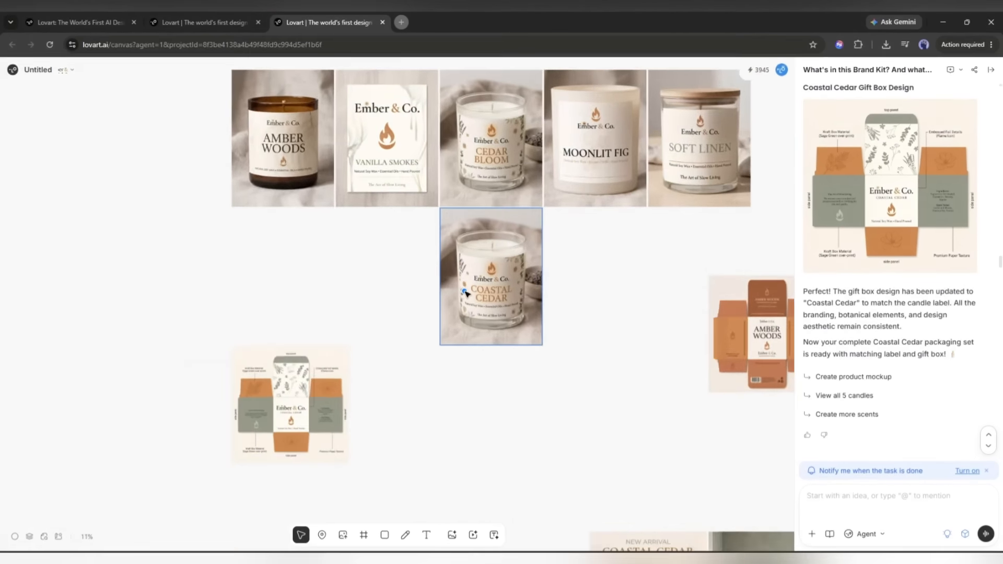
Examine the Coastal Cedar candle label against the Cedar Bloom label, along with the Coastal Cedar gift box design
scroll(506, 313, up, 5)
click(456, 317)
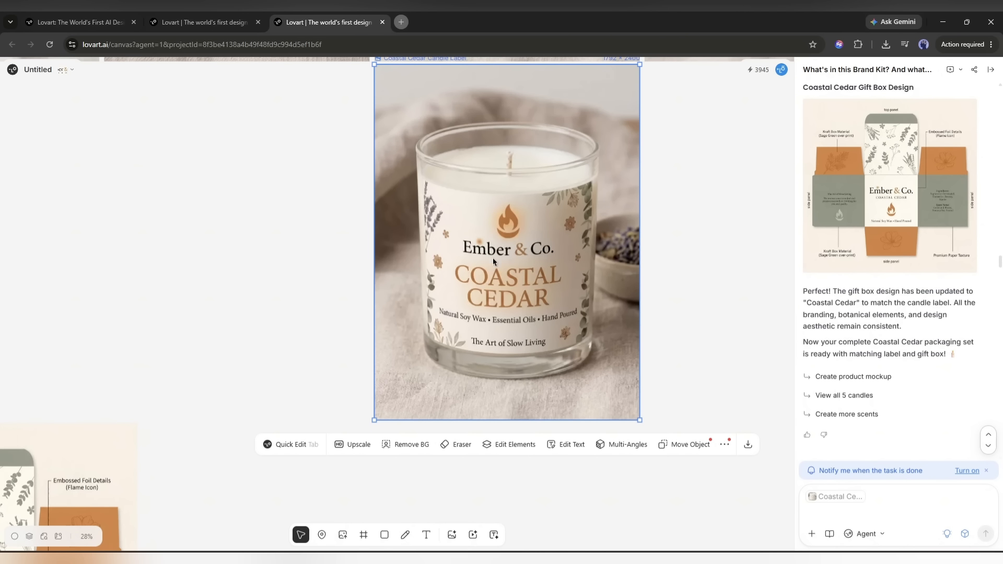
scroll(500, 272, down, 3)
scroll(643, 242, up, 3)
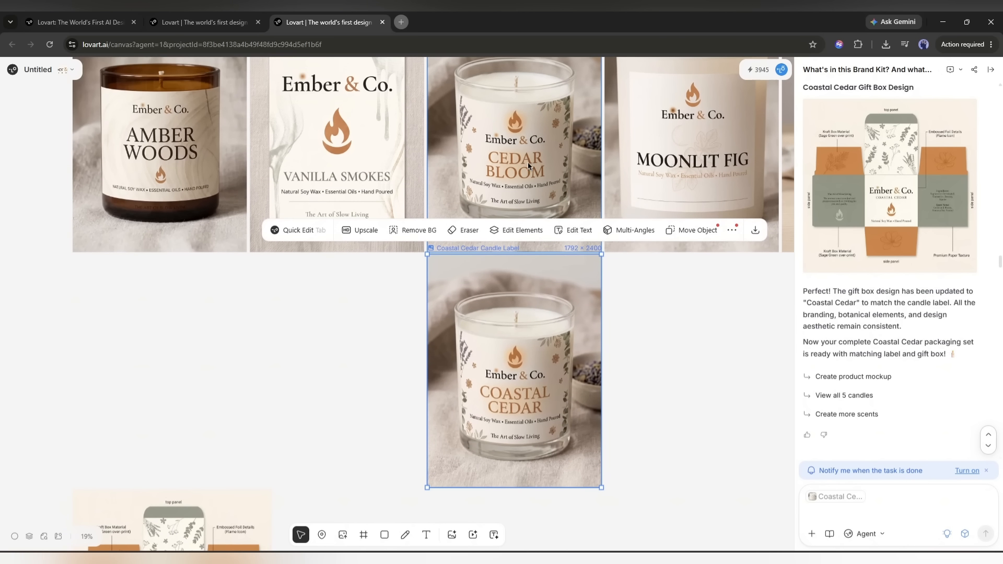
scroll(324, 365, down, 3)
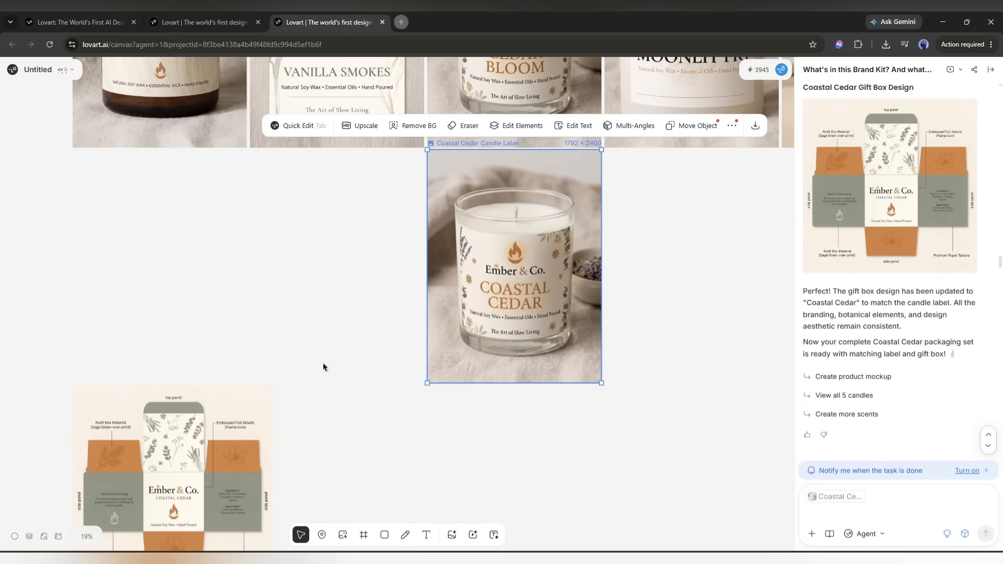
click(235, 412)
scroll(250, 434, down, 1)
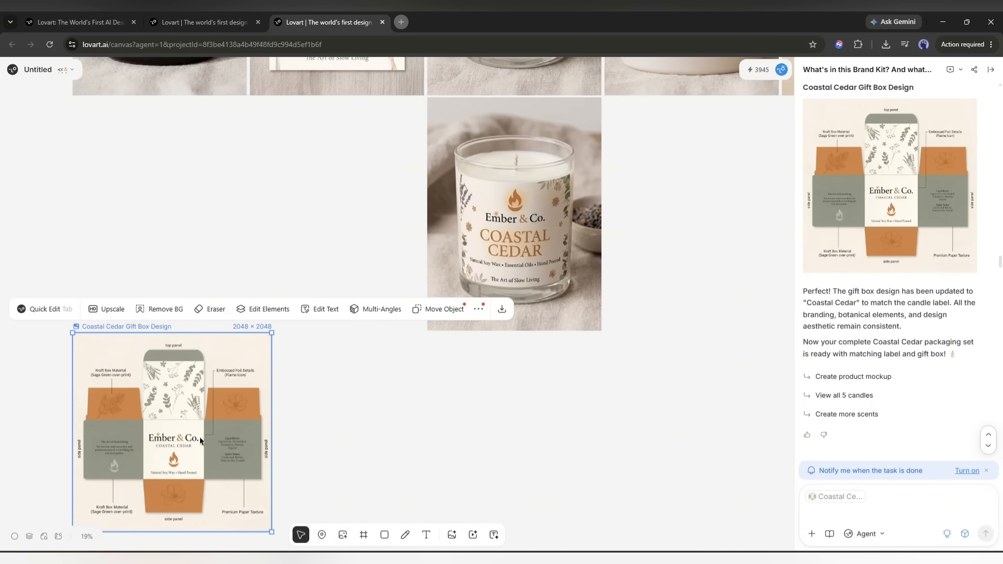
scroll(200, 440, up, 5)
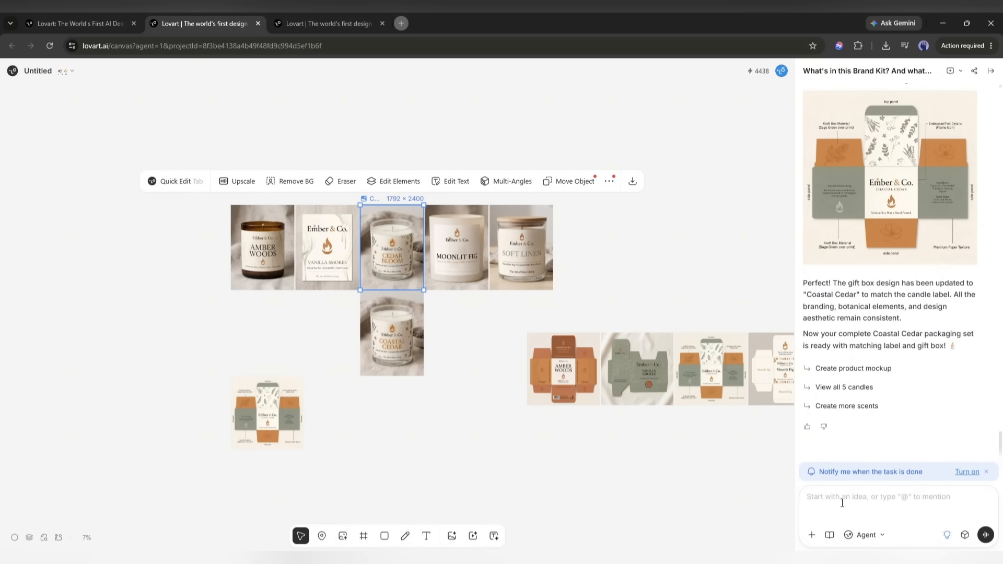
Ask the agent for four social media posts: product announcement, lifestyle quote, limited time offer and a carousel cover for the full candle collection
text(Cre)
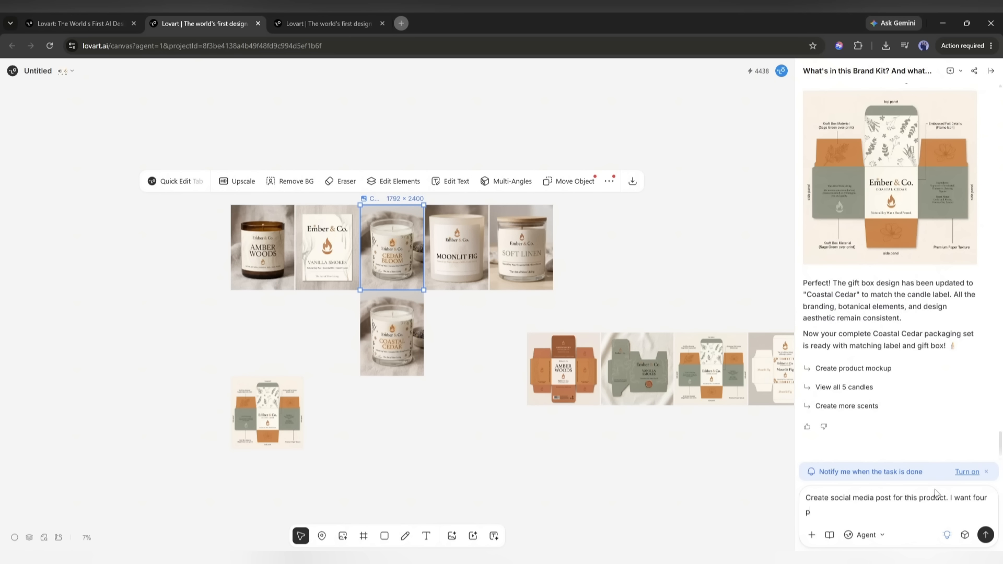
text(ouncement, A lifestyle quote )
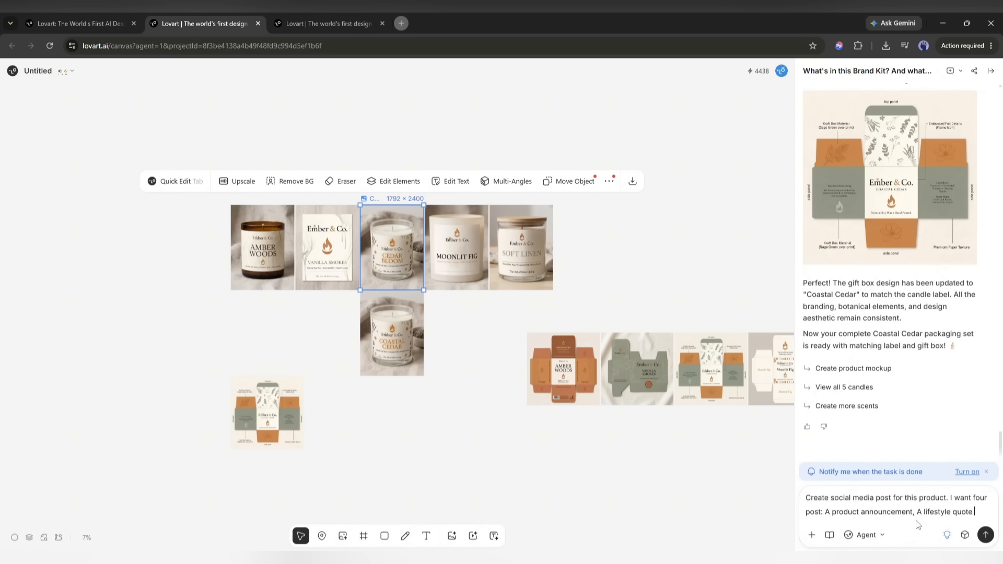
text(post, a limited time offer post, and a caros)
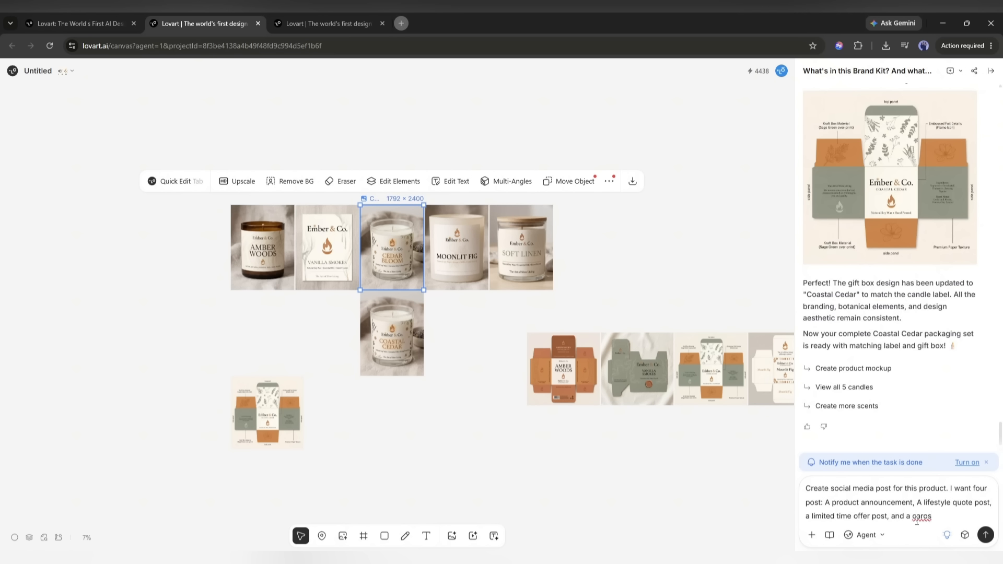
text(er for the fu)
text(ll candle c)
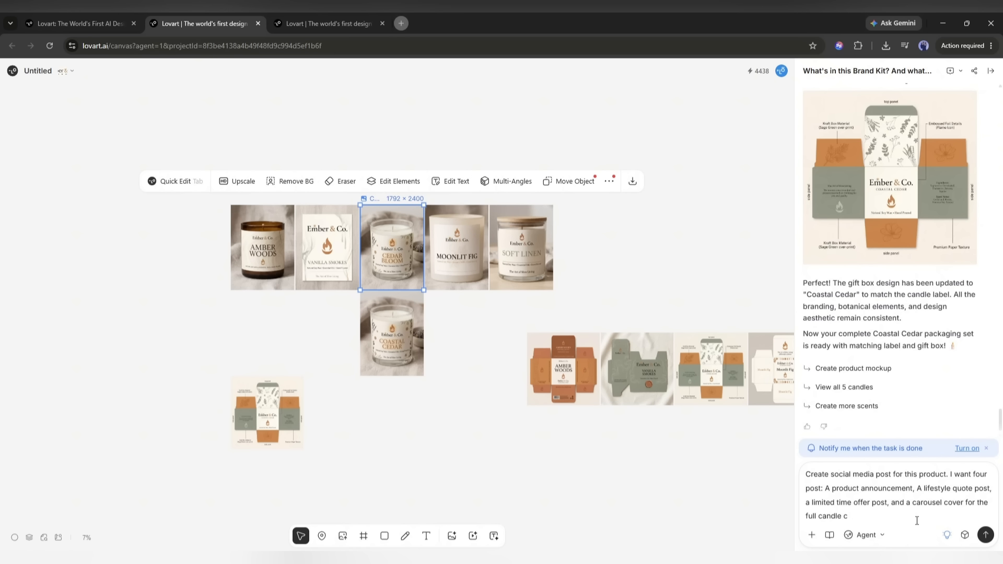
text(ollection)
key(Return)
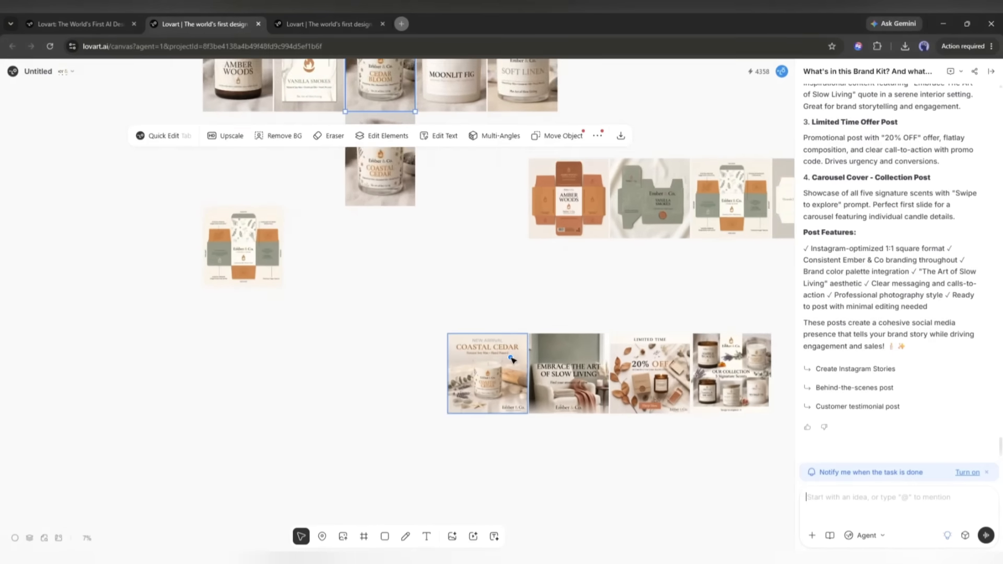
Inspect the lifestyle quote, limited time offer and carousel cover posts individually at a larger zoom
scroll(517, 360, up, 5)
click(415, 378)
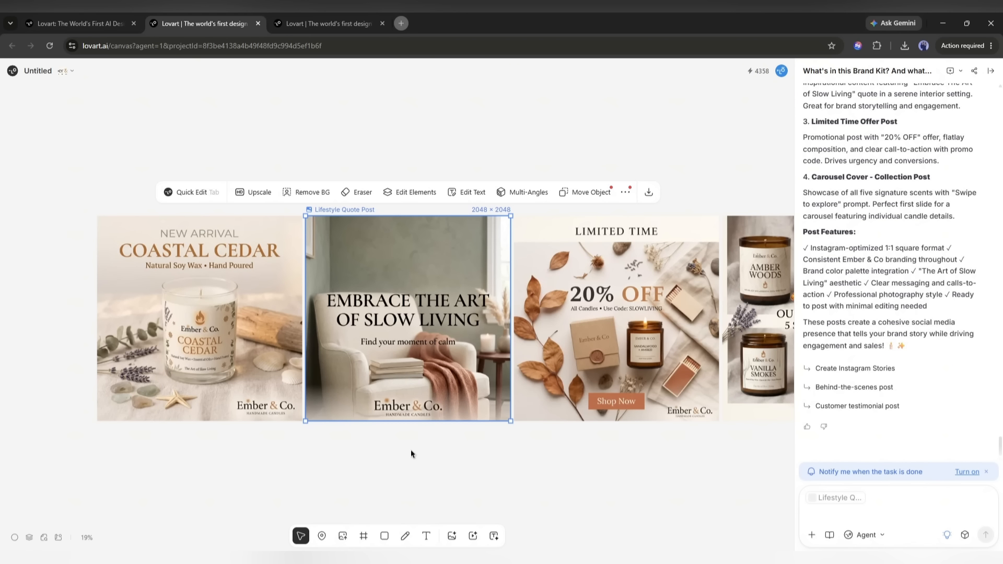
scroll(366, 468, right, 5)
click(437, 331)
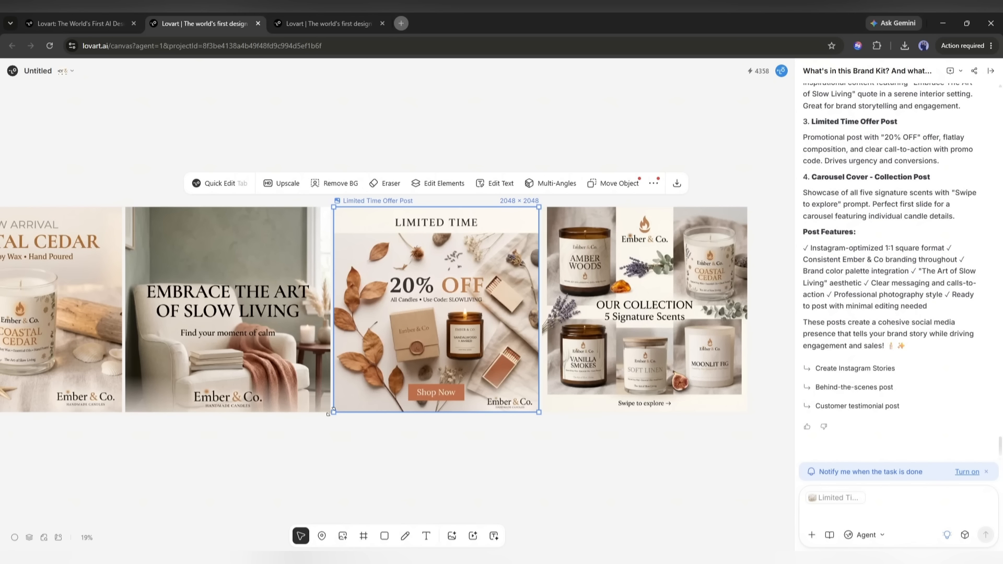
scroll(614, 446, right, 3)
click(583, 321)
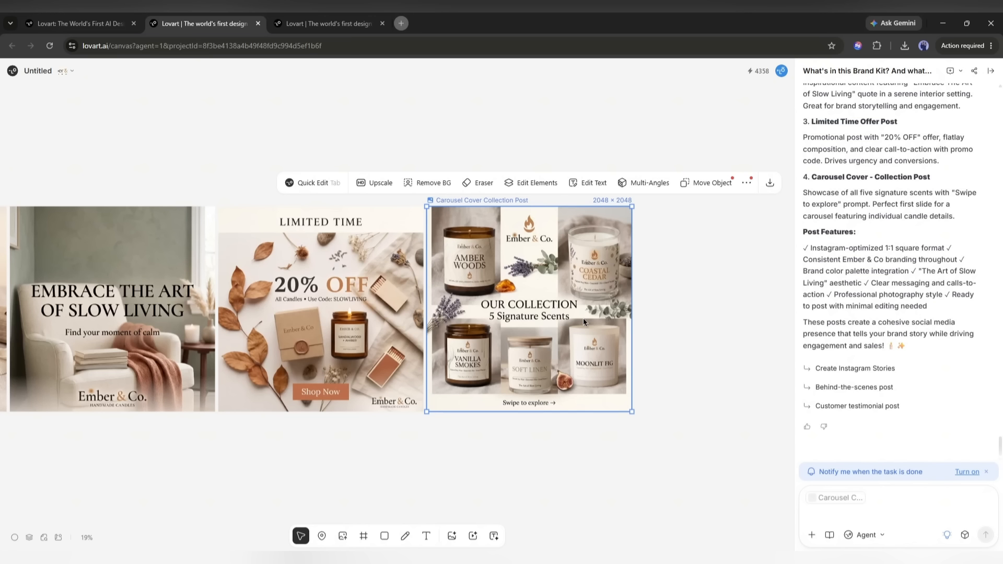
scroll(352, 450, left, 4)
click(402, 346)
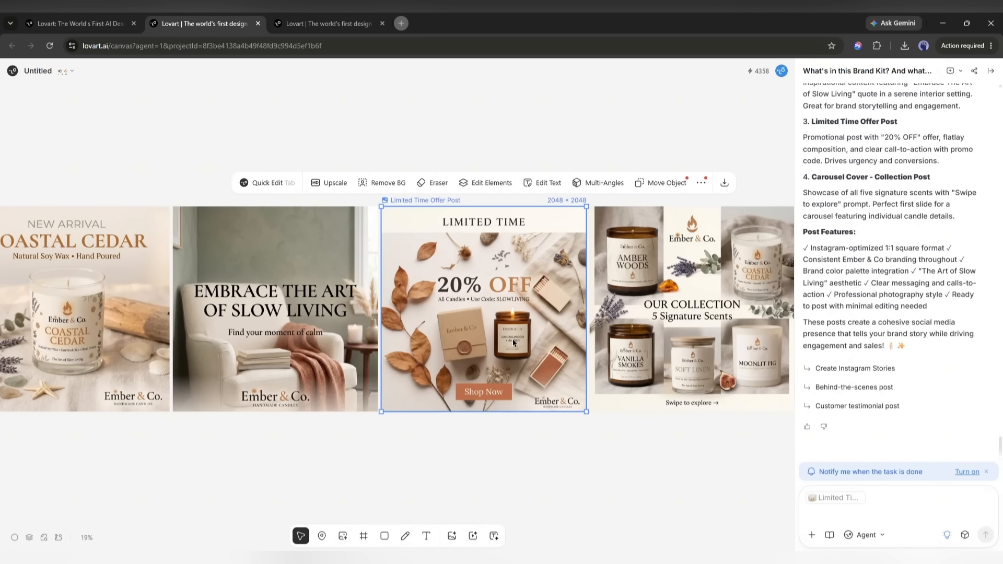
Review the four social media posts side by side, from the Coastal Cedar announcement to the collection cover
click(351, 344)
scroll(308, 455, left, 3)
drag(463, 462, 387, 444)
click(314, 340)
click(468, 329)
drag(624, 448, 490, 455)
drag(298, 461, 574, 461)
scroll(574, 461, right, 3)
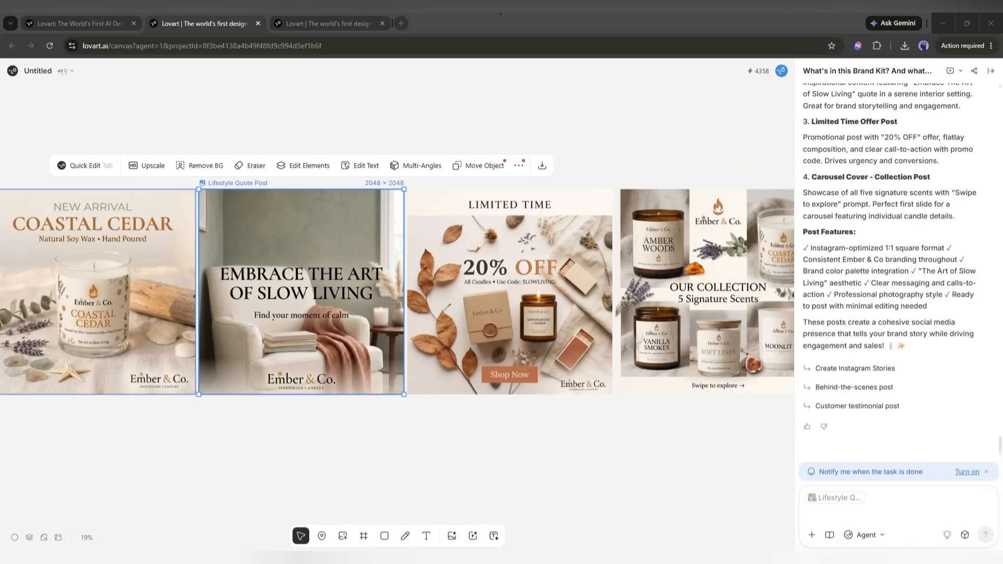
click(392, 430)
scroll(395, 422, down, 2)
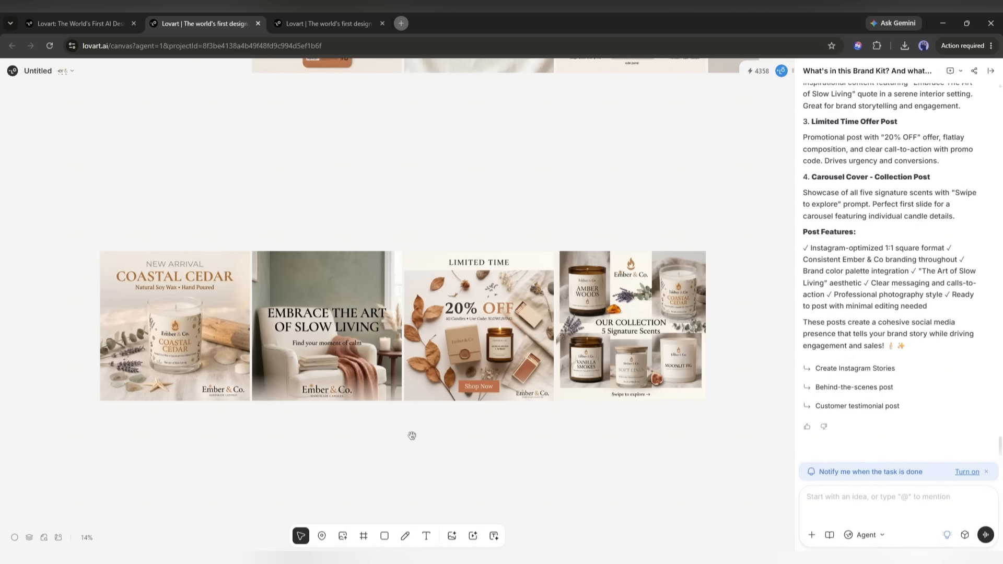
scroll(470, 432, down, 2)
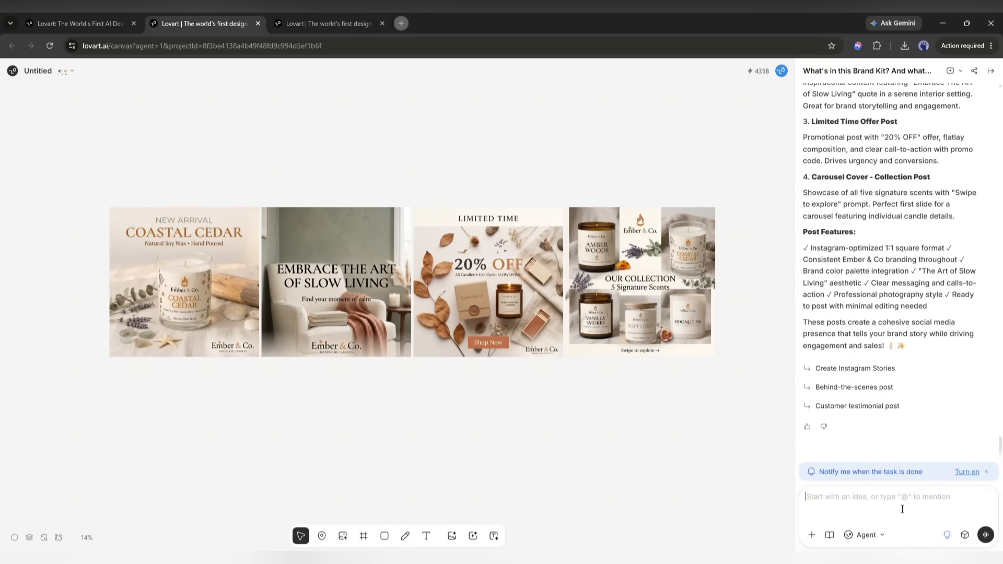
Ask the agent for premium Ember & Co. e-commerce visuals: hero image, Shopify listing image and paid social ad creatives, warmly lit and matching the brand kit
text(C)
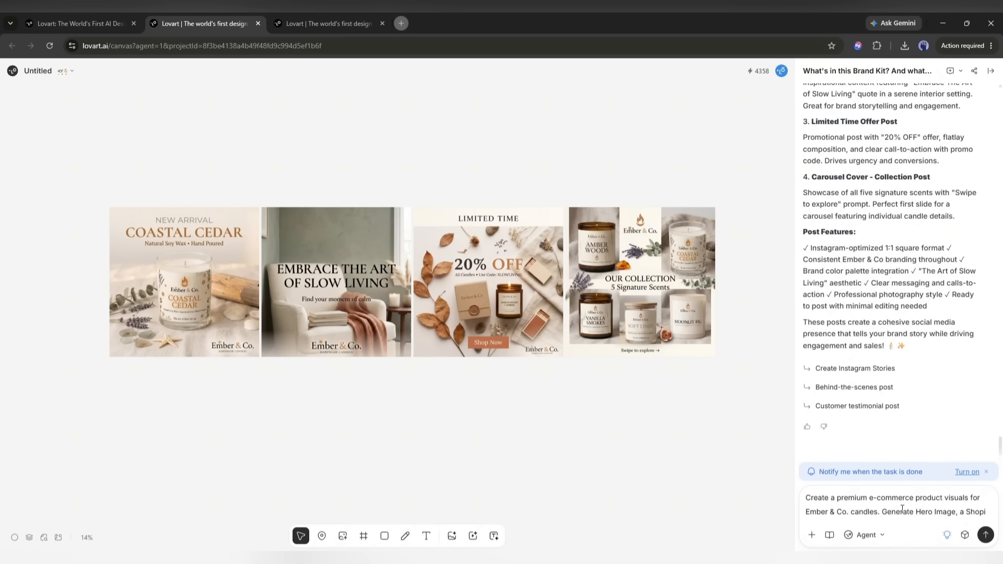
text(fy listing, )
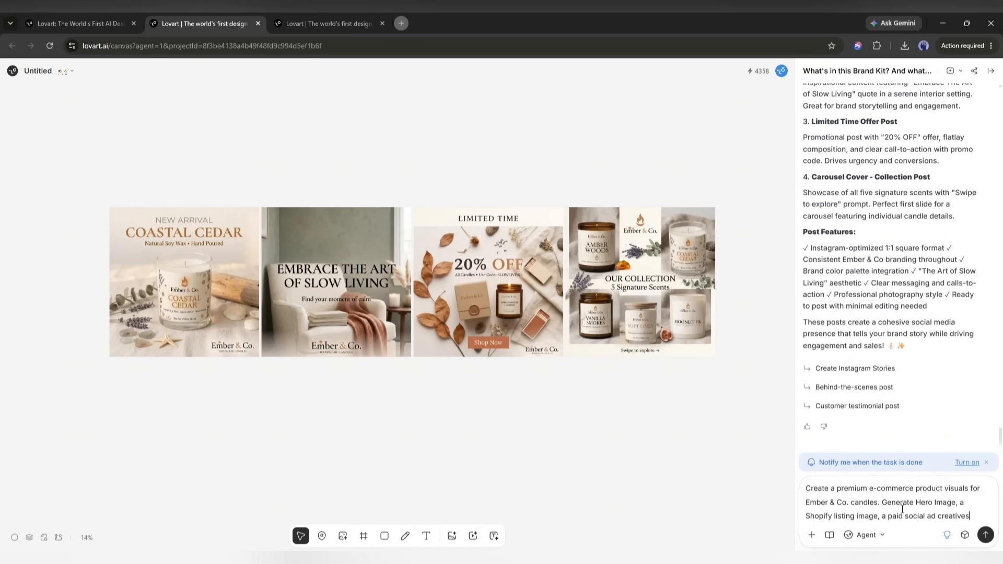
text(Keep the lighting warm,)
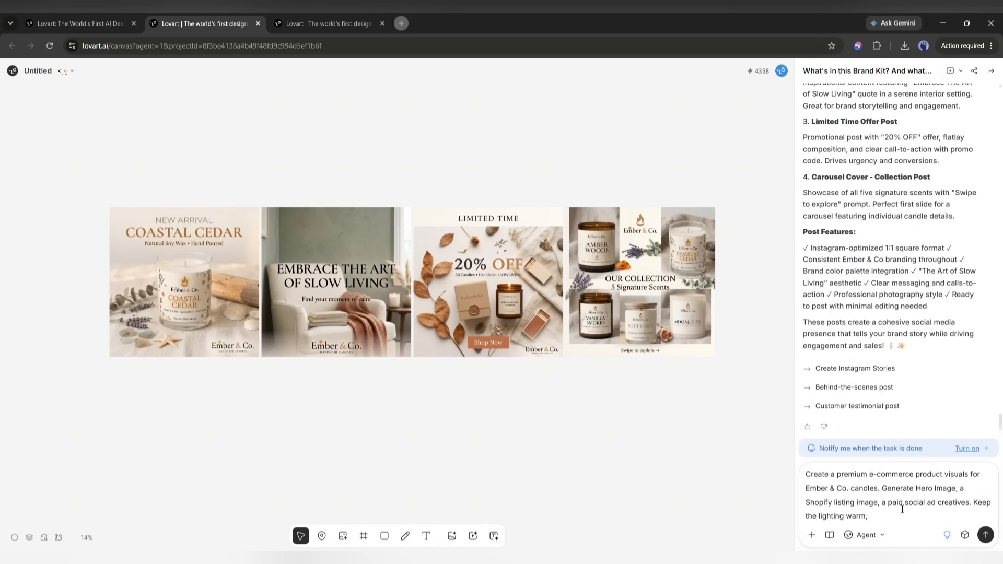
text(t with the existing brand kit)
key(Return)
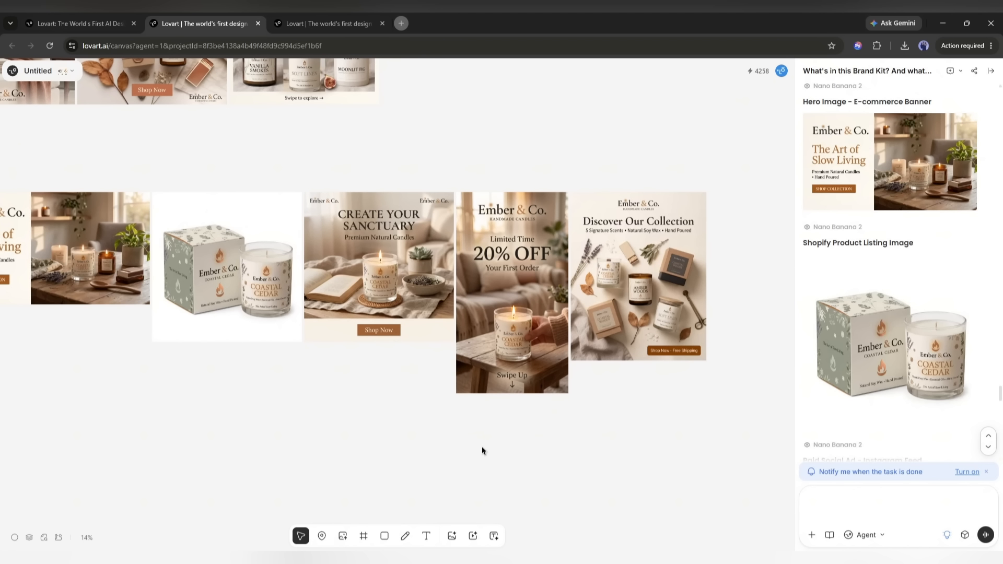
Review the row of e-commerce visuals and read the agent's summary of each banner, listing image and paid social ad
drag(369, 440, 493, 438)
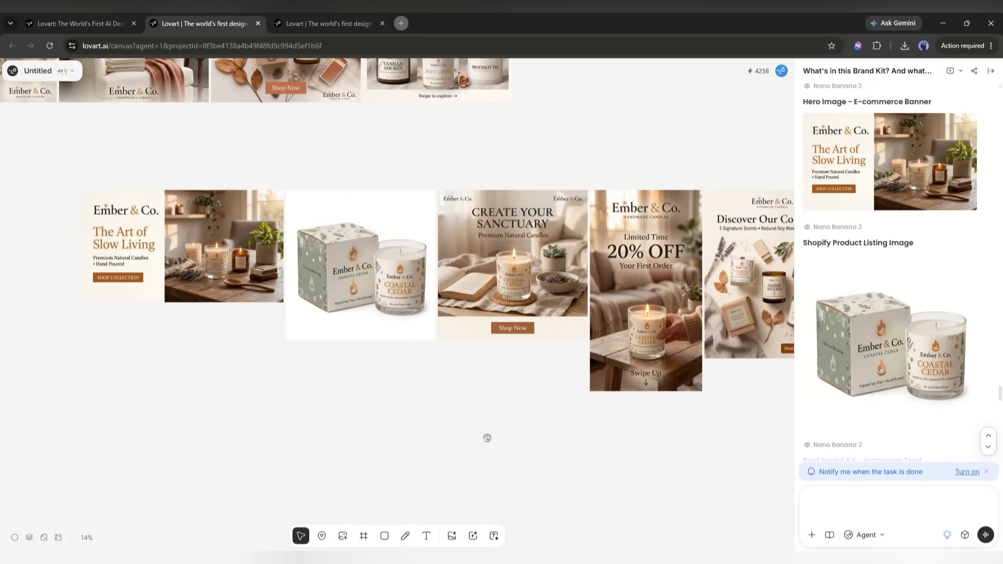
scroll(874, 381, down, 15)
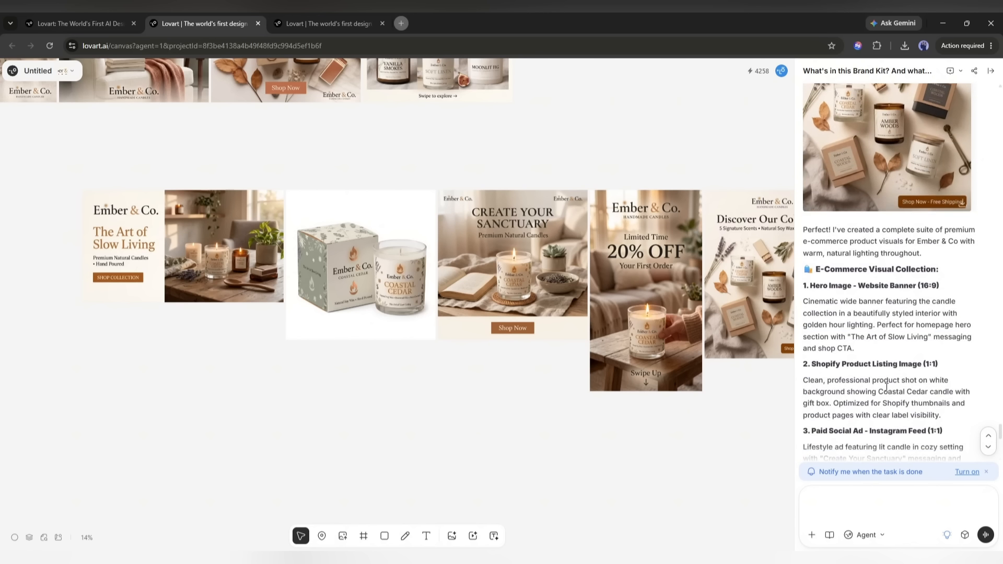
scroll(873, 381, down, 1)
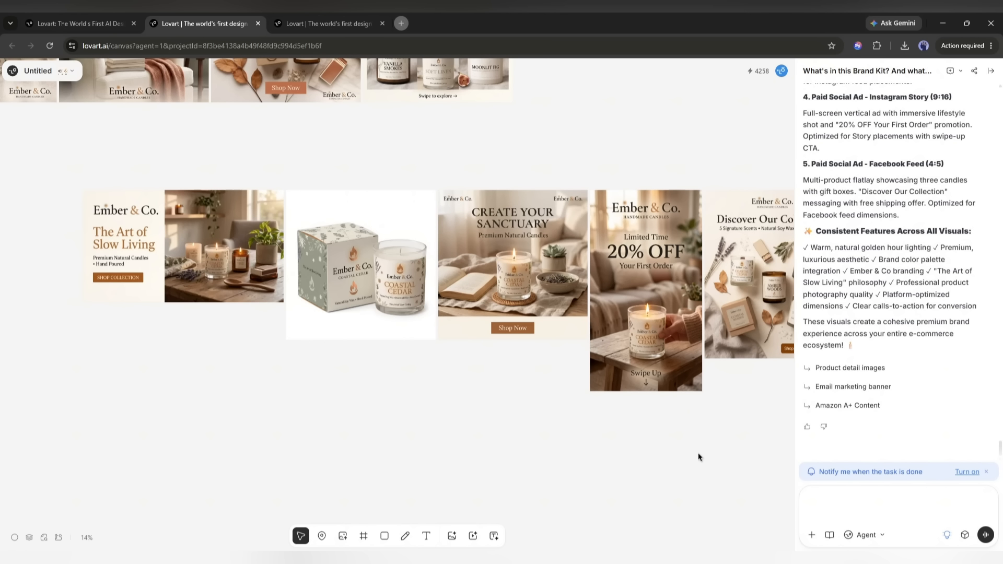
scroll(681, 451, right, 5)
scroll(562, 454, left, 3)
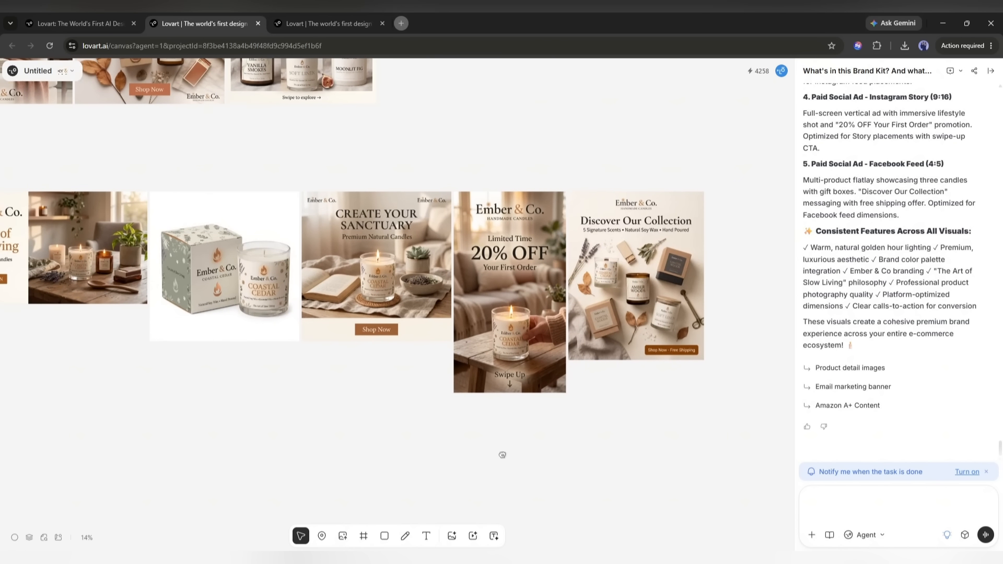
scroll(460, 452, left, 3)
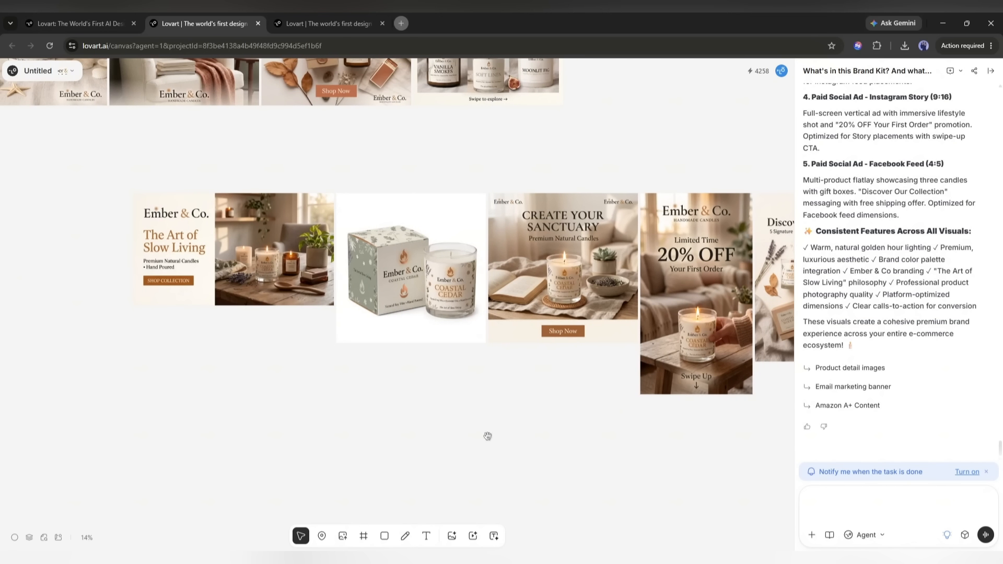
Inspect the hero banner, Shopify listing image and Instagram and Facebook ad creatives one by one
click(204, 270)
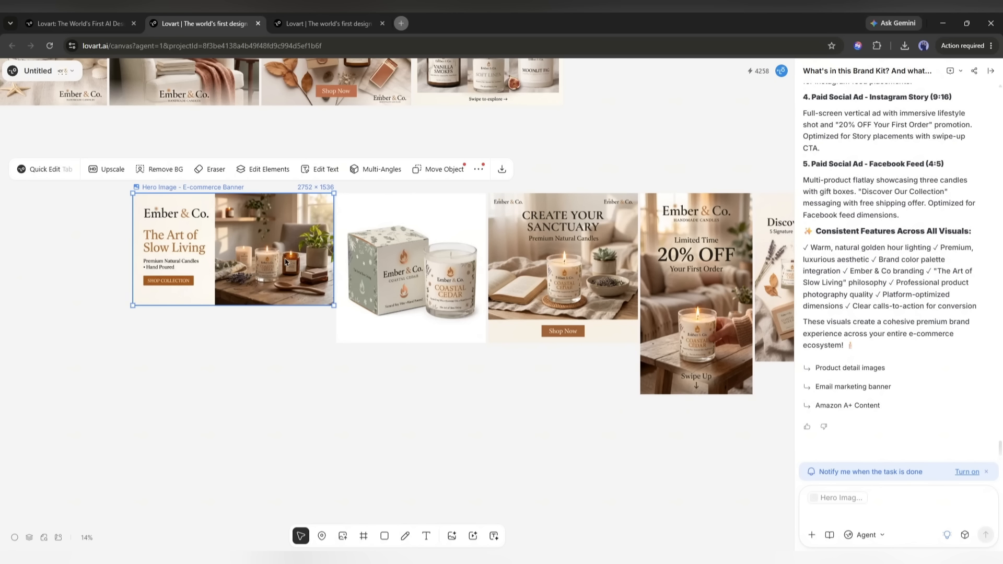
click(412, 293)
click(582, 270)
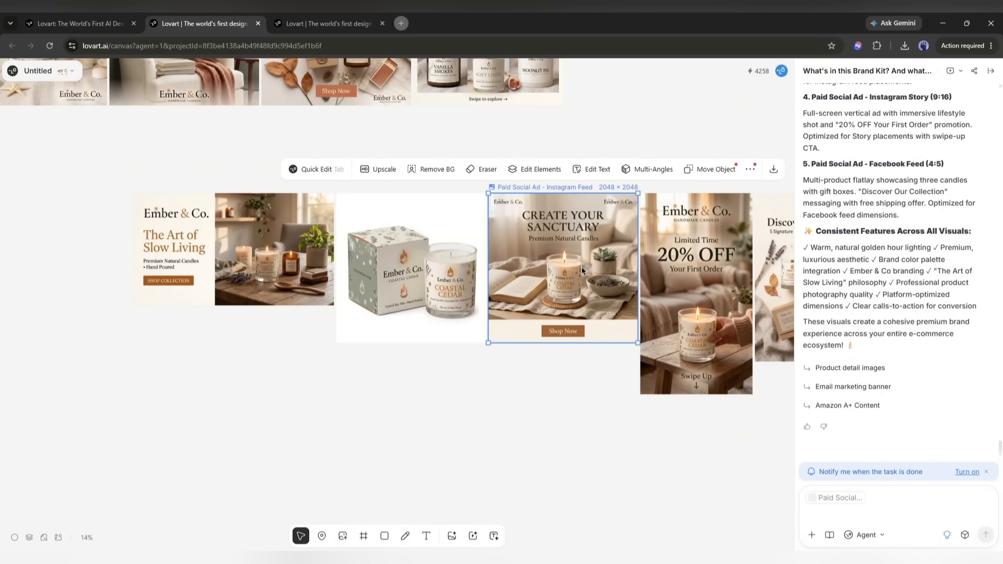
scroll(589, 417, right, 5)
click(531, 226)
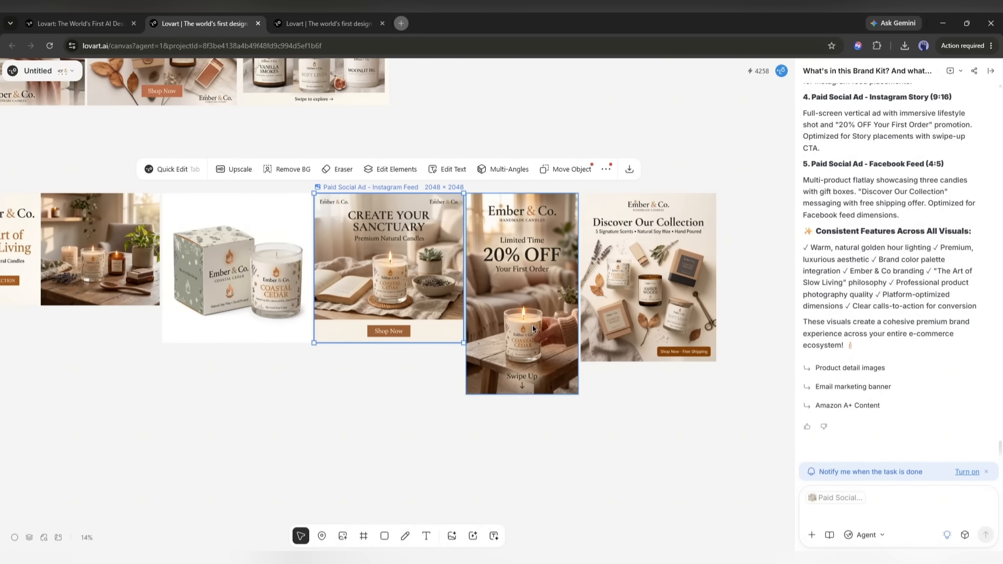
click(639, 277)
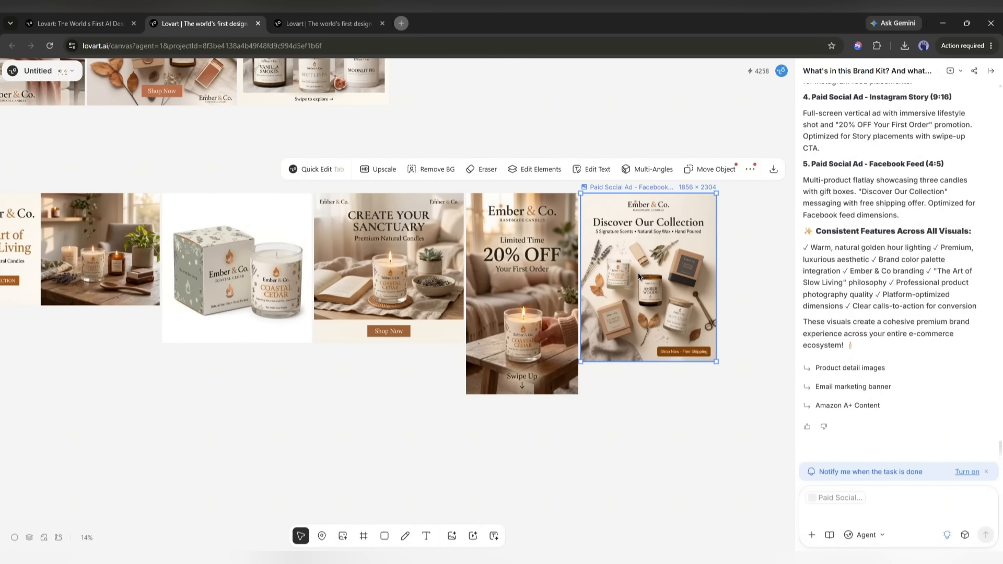
click(610, 440)
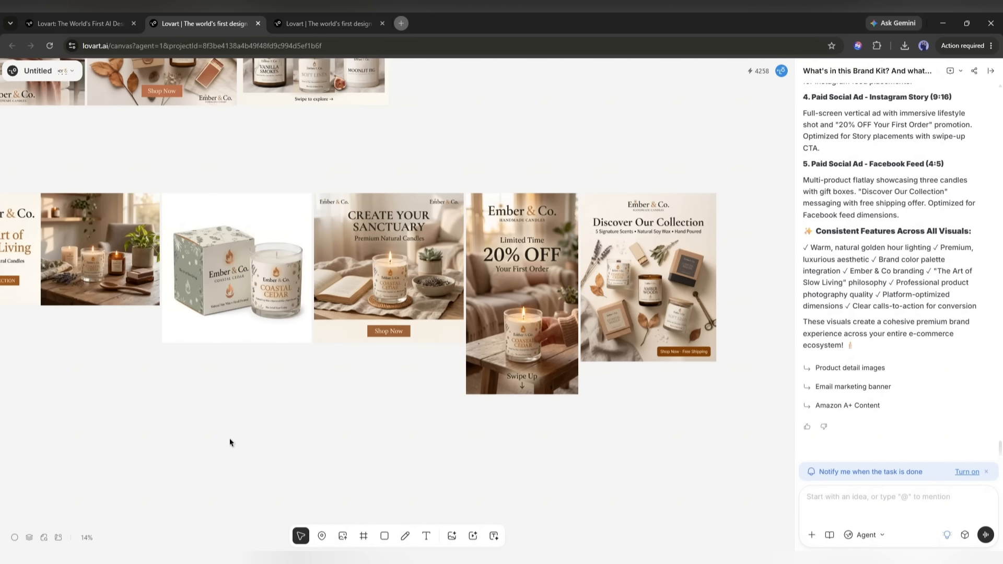
scroll(282, 434, left, 3)
Ask the agent for a premium, luxury 10-second product ad video made with Seedance 2.0, professional and TVC-like
click(811, 535)
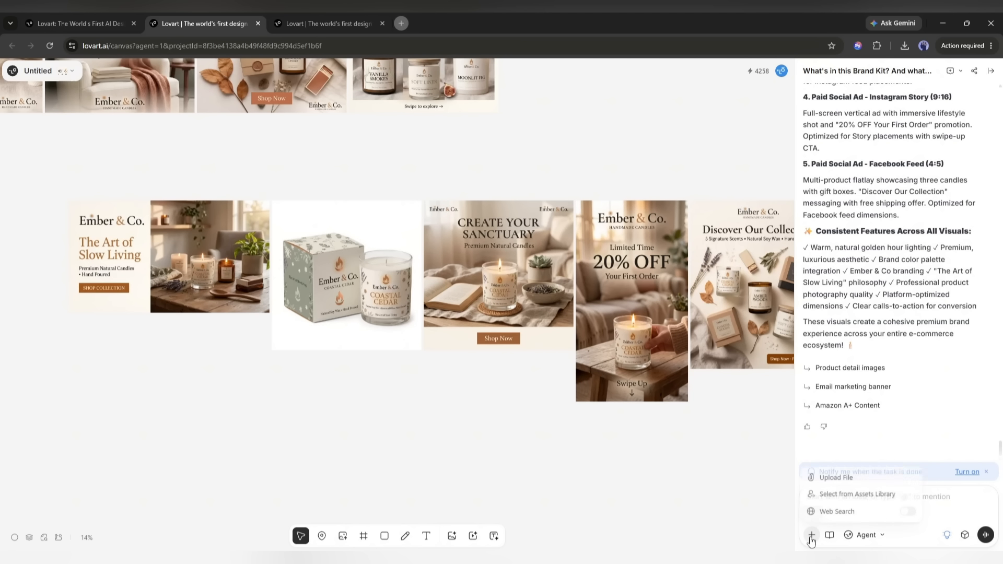
click(811, 536)
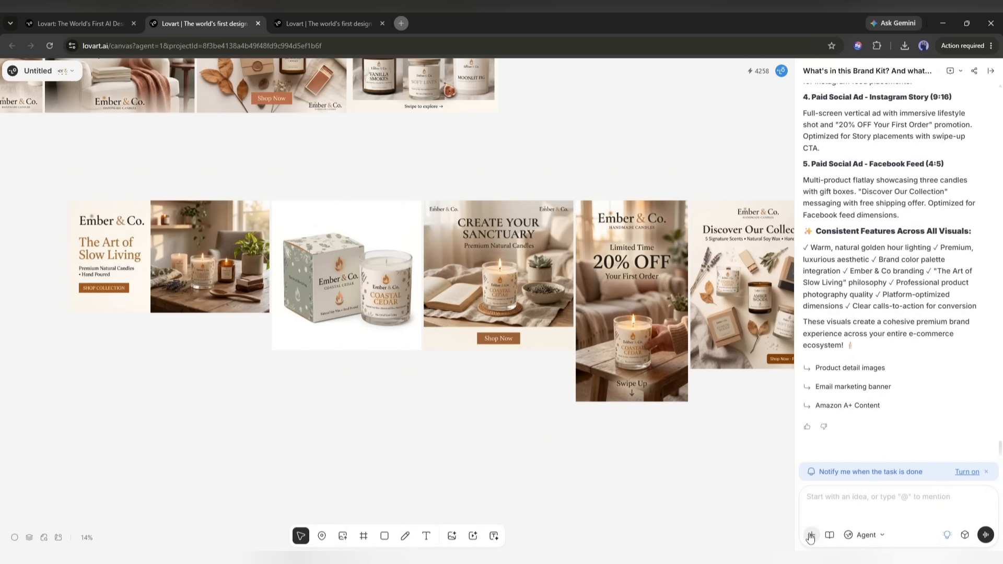
click(864, 535)
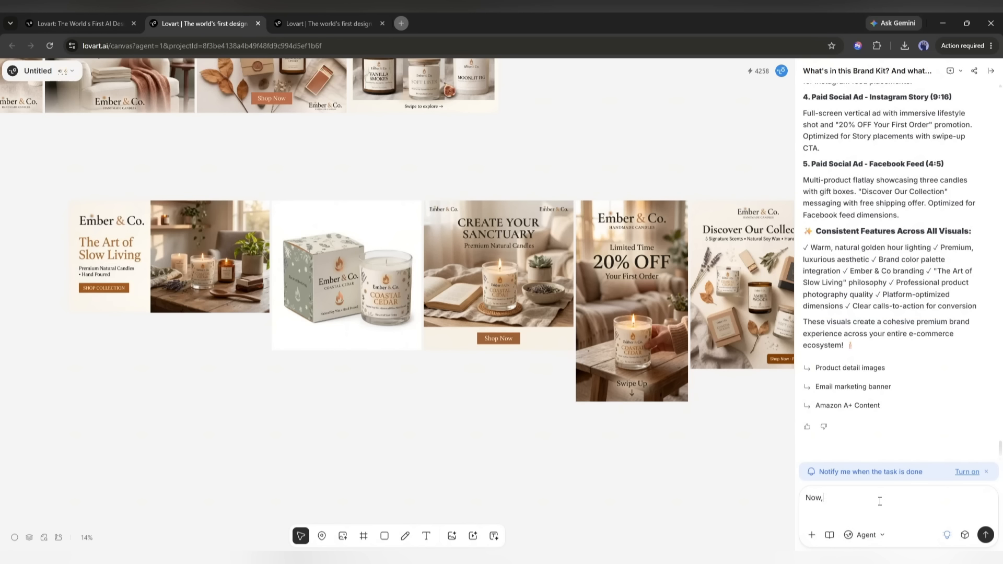
text(please create a premium and luxa)
key(BackSpace)
text(ury product ad video for this product. The video length should 10 second. Use Seedance 2.0 to create the video. Make o)
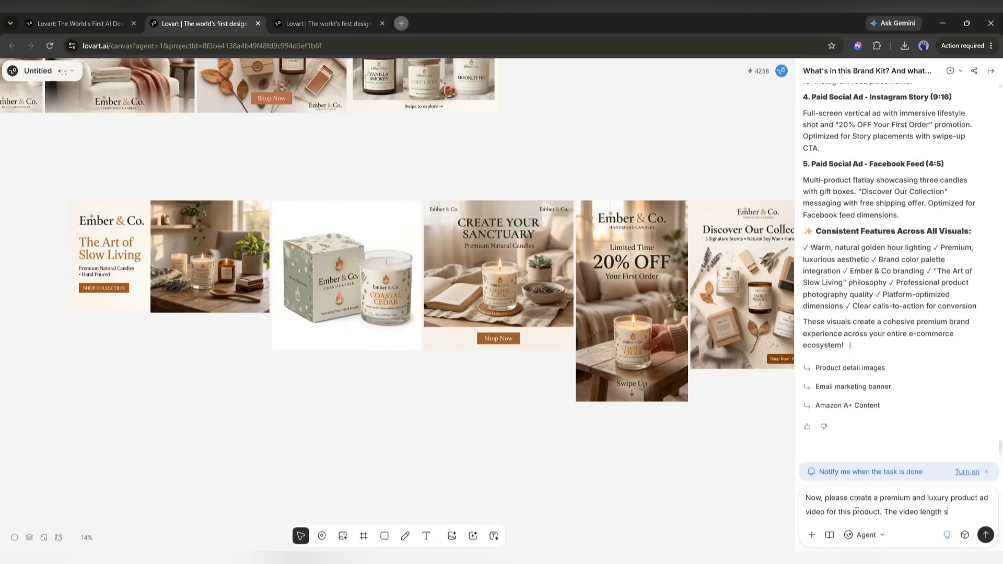
key(BackSpace)
text(it profesional)
right_click(832, 516)
click(872, 226)
text(TVC like)
key(Return)
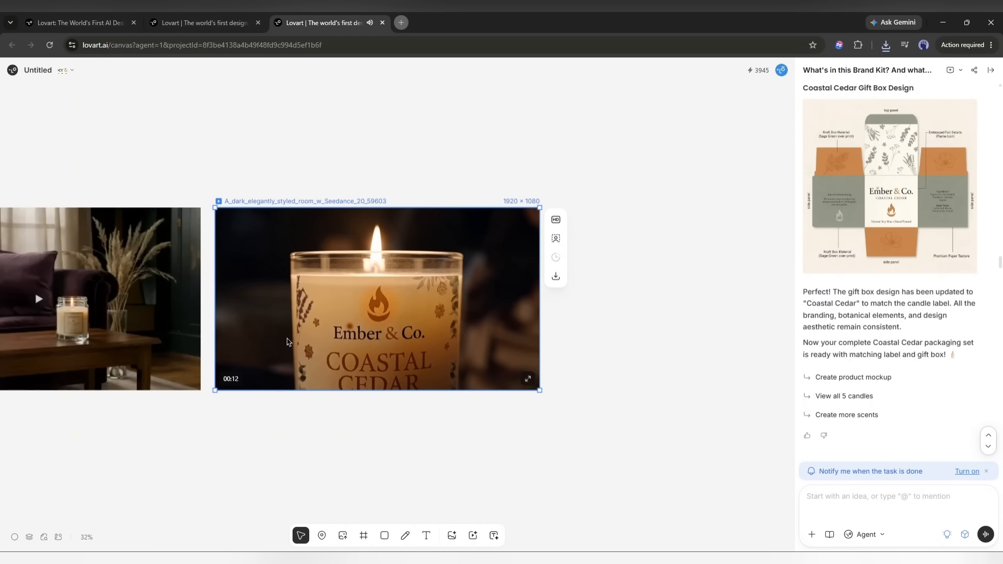
Watch the Coastal Cedar candle video in the enlarged player and look over the neighbouring scene clips
click(527, 378)
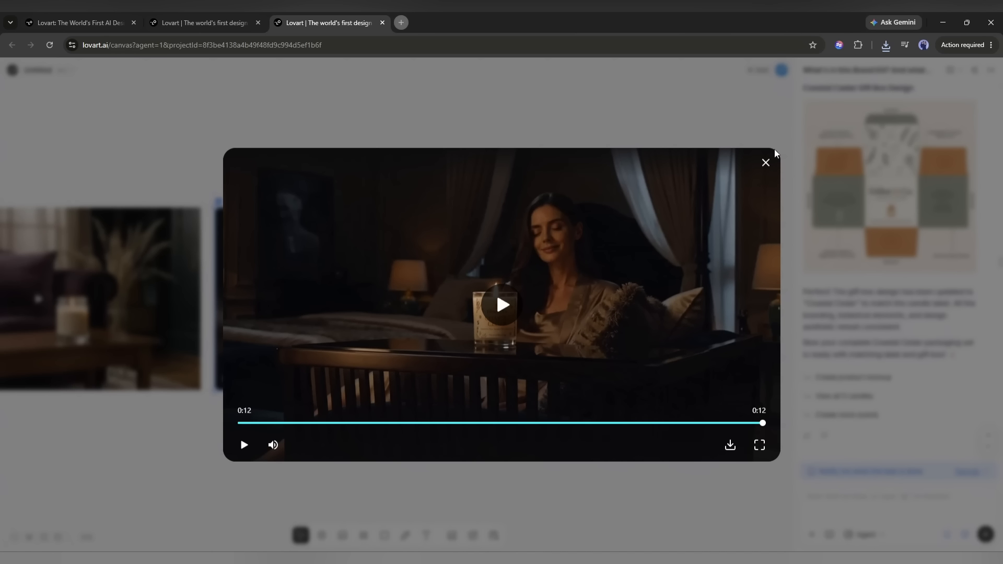
click(766, 163)
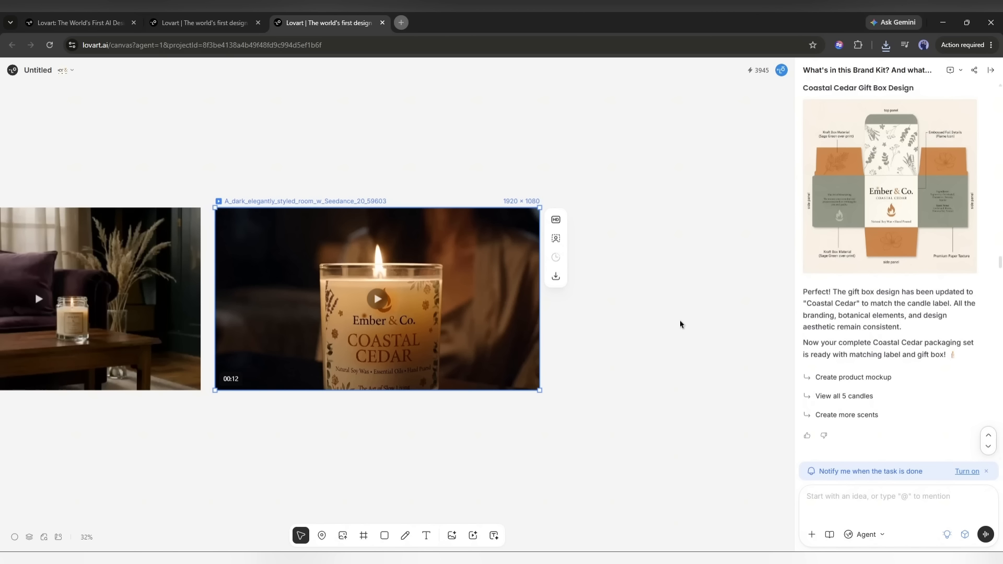
scroll(672, 325, up, 3)
scroll(672, 326, down, 3)
scroll(671, 329, down, 6)
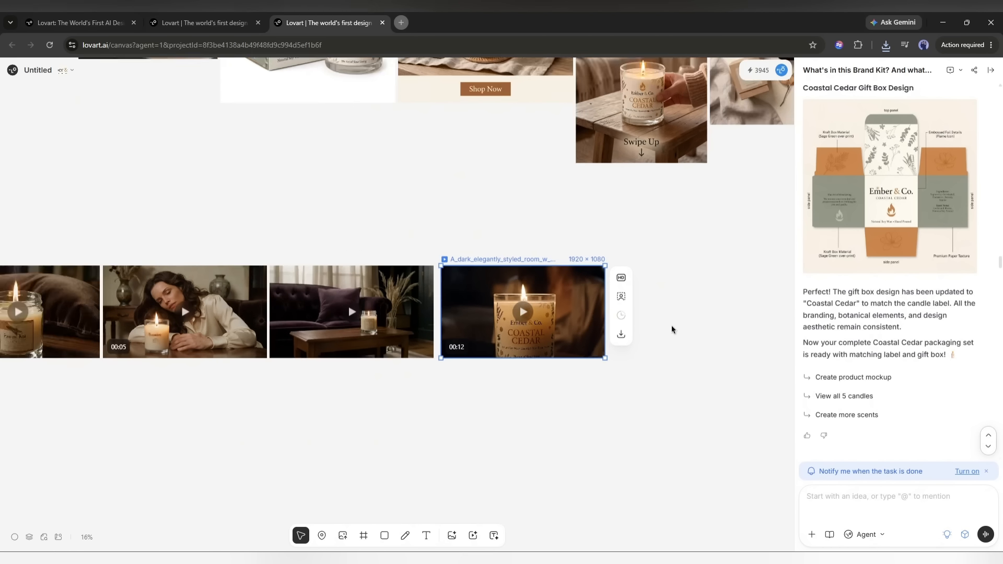
Survey the whole canvas of labels, gift boxes, social posts, e-commerce visuals and videos, briefly selecting all assets
scroll(646, 327, down, 6)
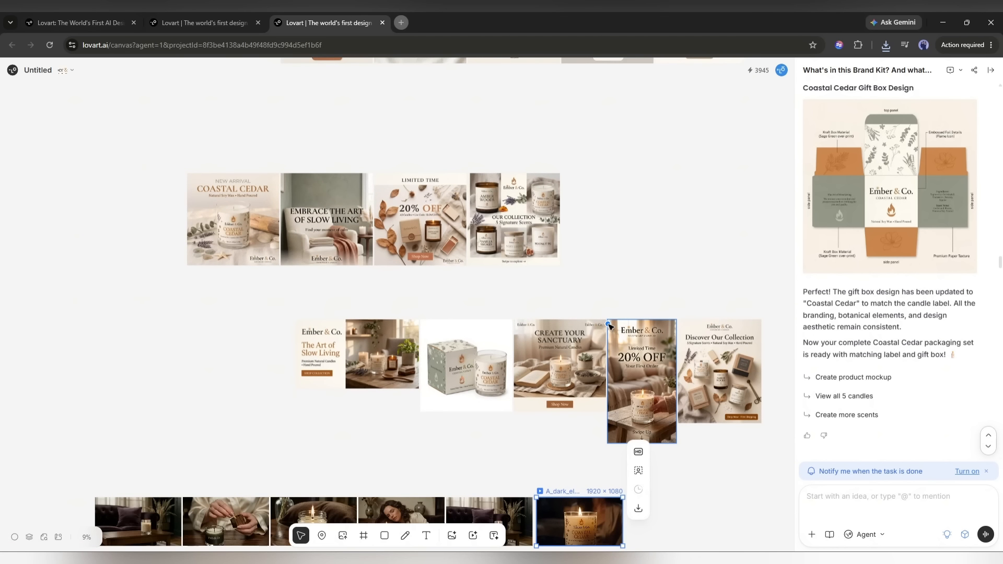
scroll(683, 302, up, 4)
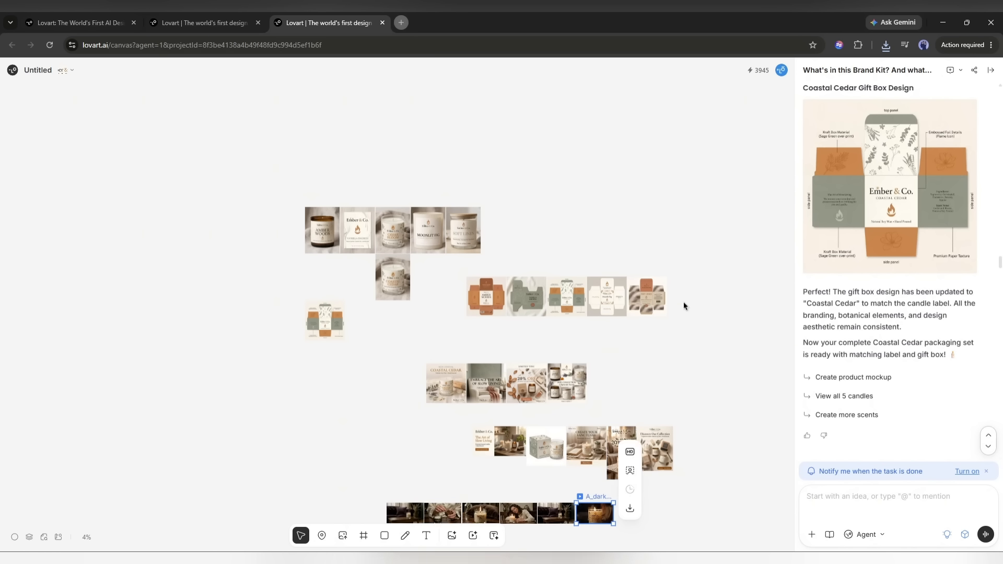
scroll(647, 306, down, 2)
drag(264, 160, 725, 546)
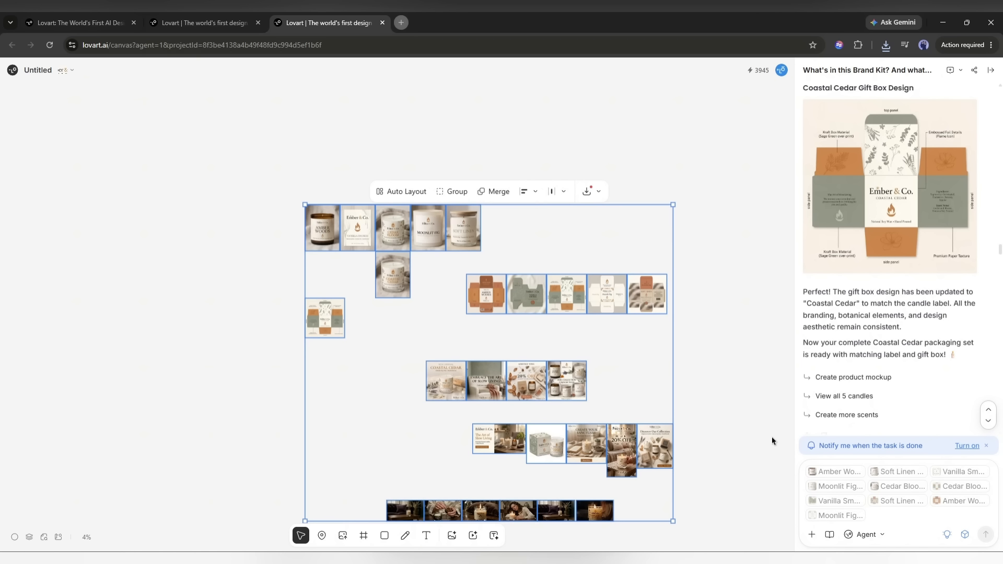
click(744, 382)
scroll(775, 374, down, 1)
Read the agent's description of the luxury candle commercial, including its individual scenes and production quality
scroll(998, 274, down, 2)
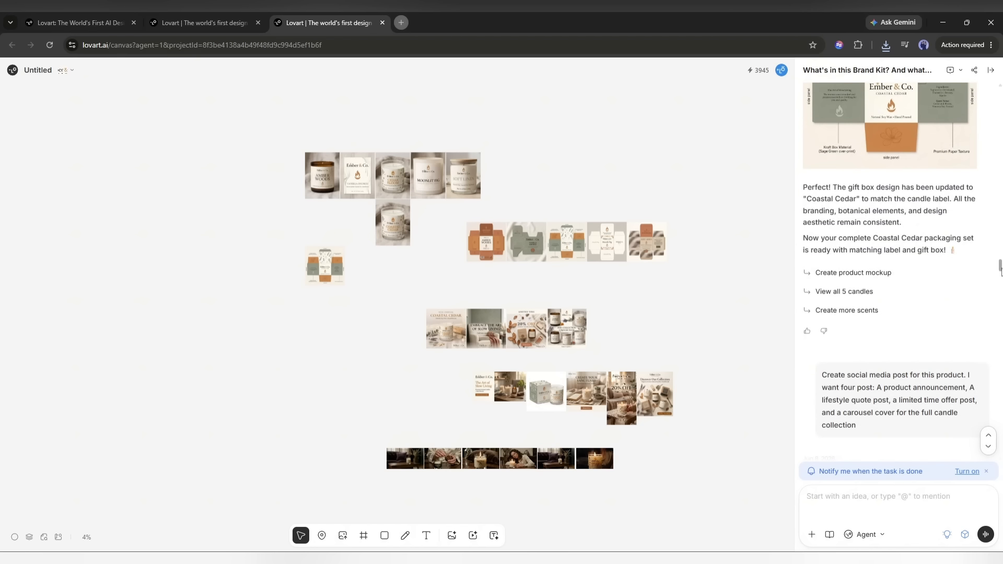
drag(999, 265, 1001, 528)
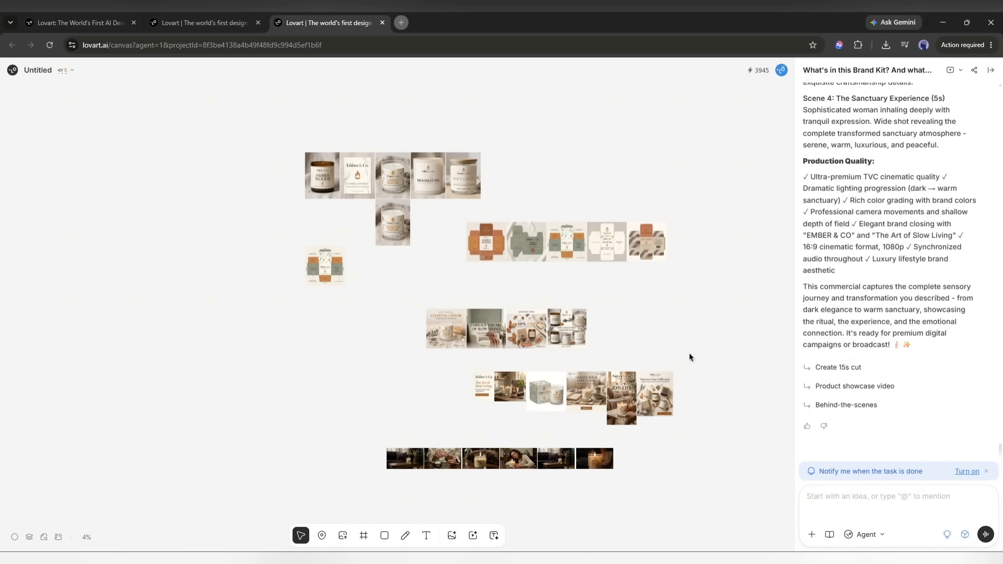
scroll(875, 332, up, 10)
scroll(876, 332, down, 5)
scroll(876, 332, up, 5)
scroll(876, 333, down, 3)
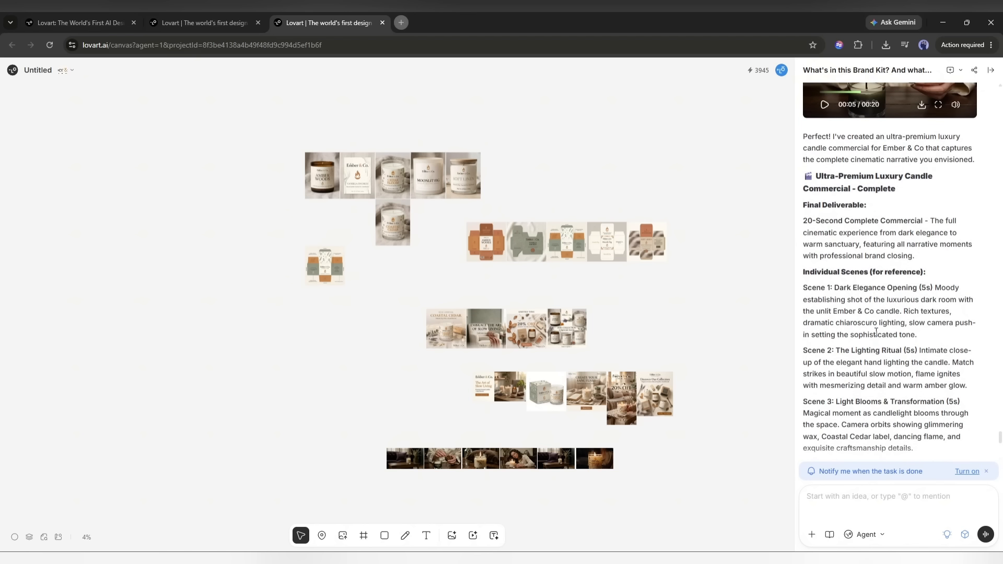
scroll(599, 258, down, 3)
scroll(708, 267, up, 5)
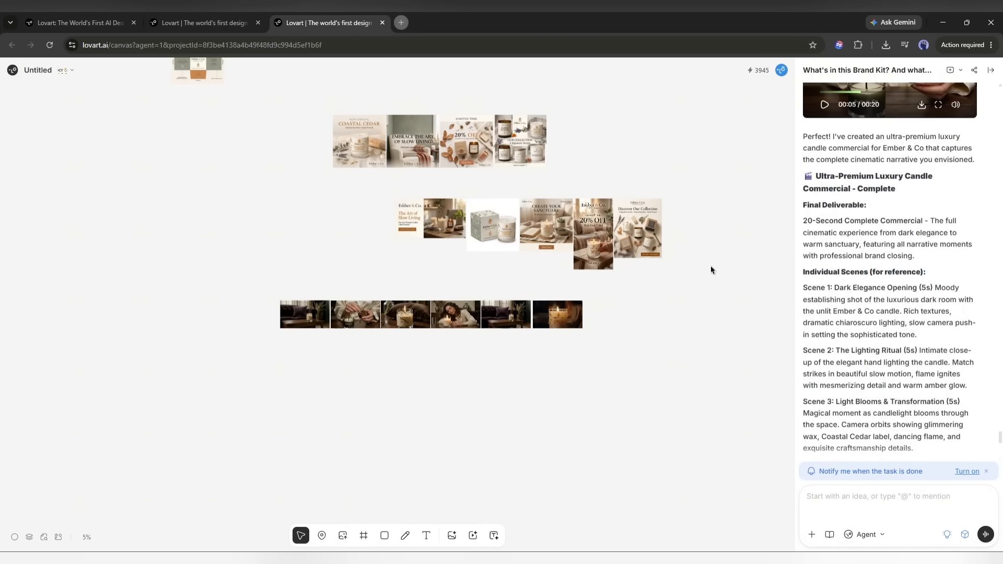
drag(572, 339, 669, 477)
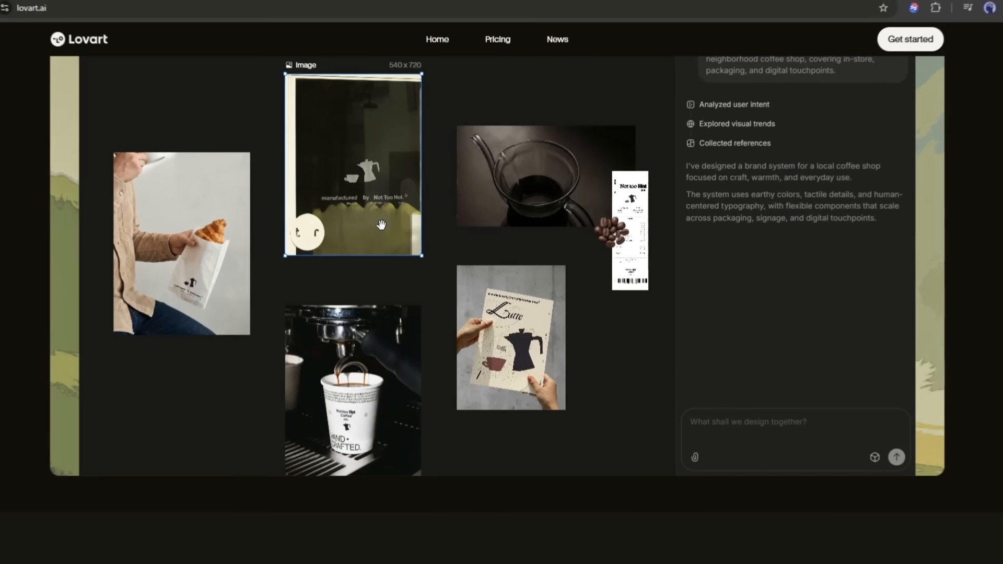
Browse the Lovart homepage's feature sections, from brand systems and Touch Edit to Style Consistency, Text Edit and Visual Insights
scroll(388, 234, down, 5)
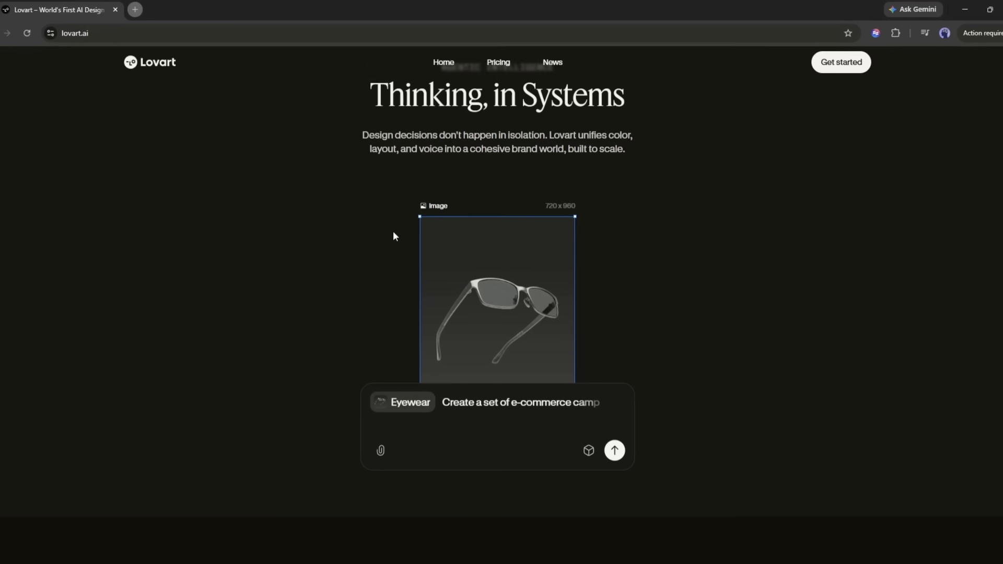
scroll(395, 233, down, 5)
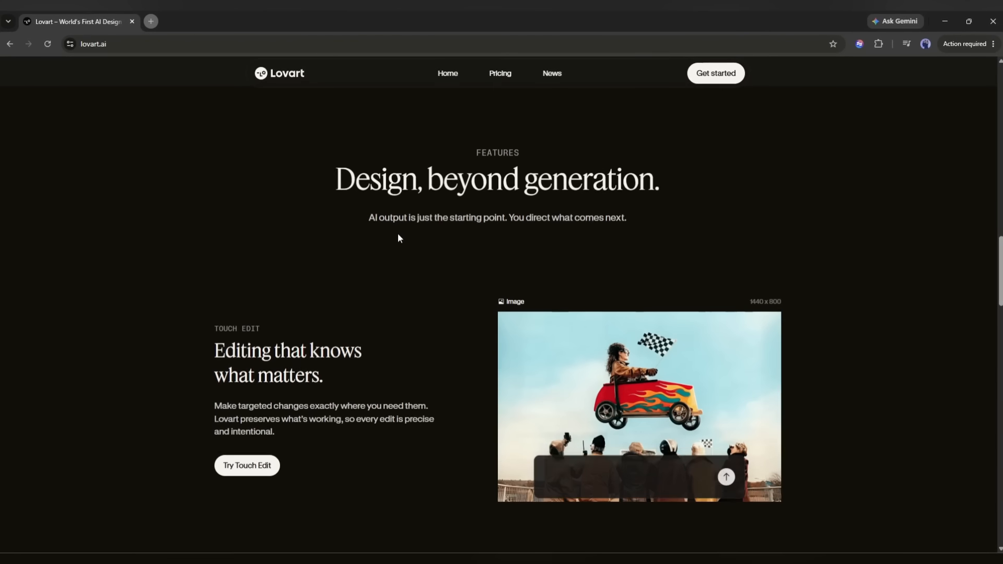
scroll(397, 238, down, 3)
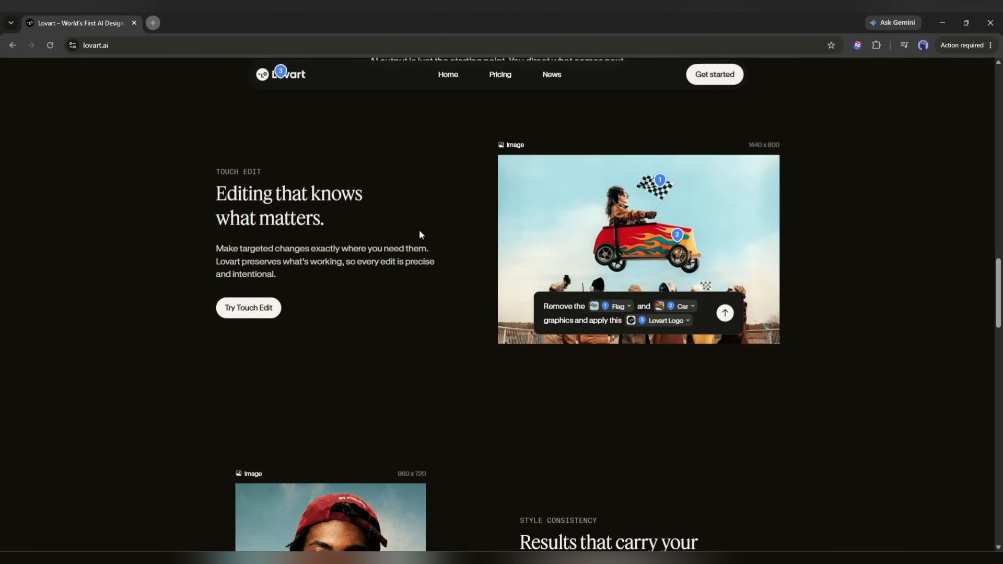
scroll(419, 230, down, 8)
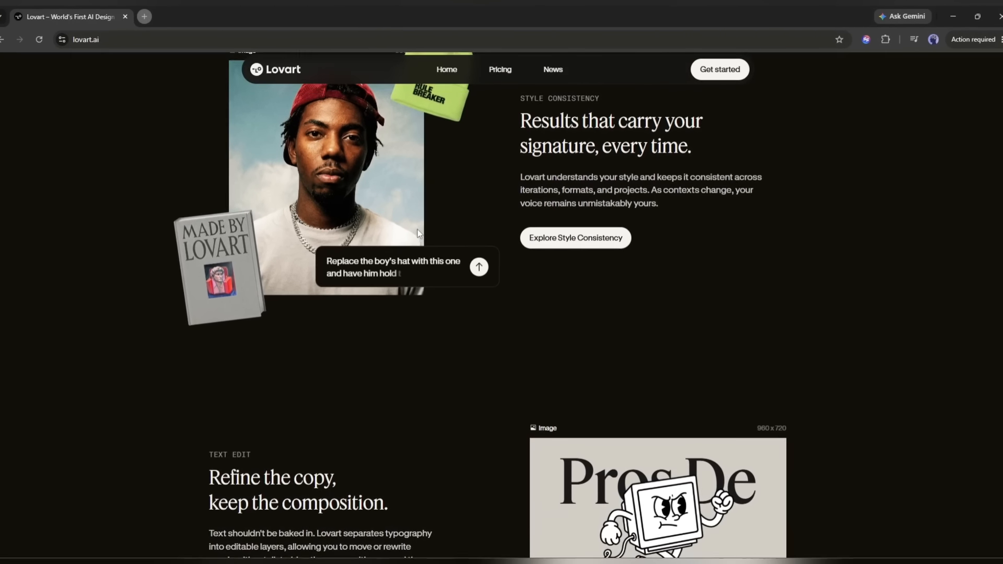
scroll(417, 233, down, 10)
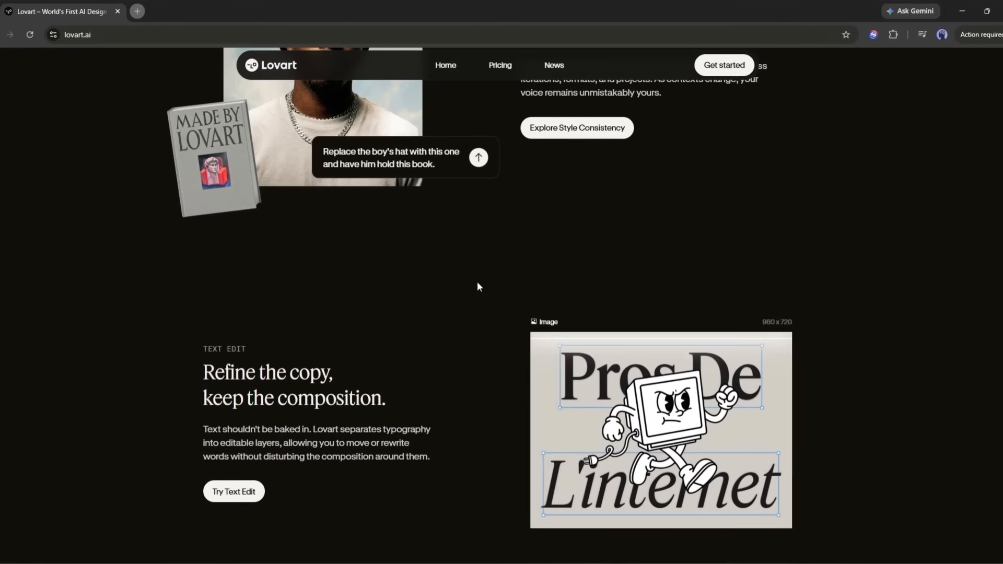
scroll(527, 285, down, 3)
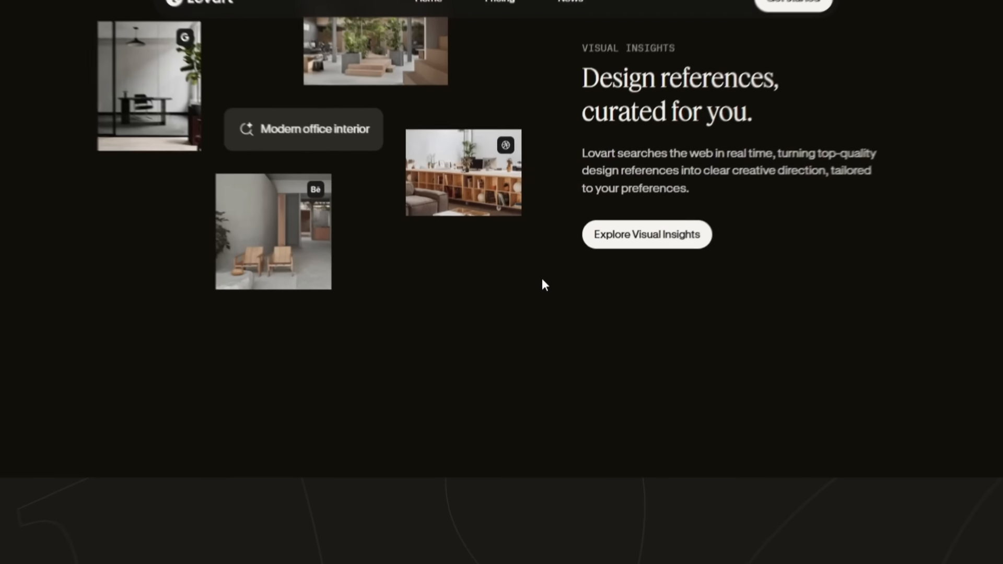